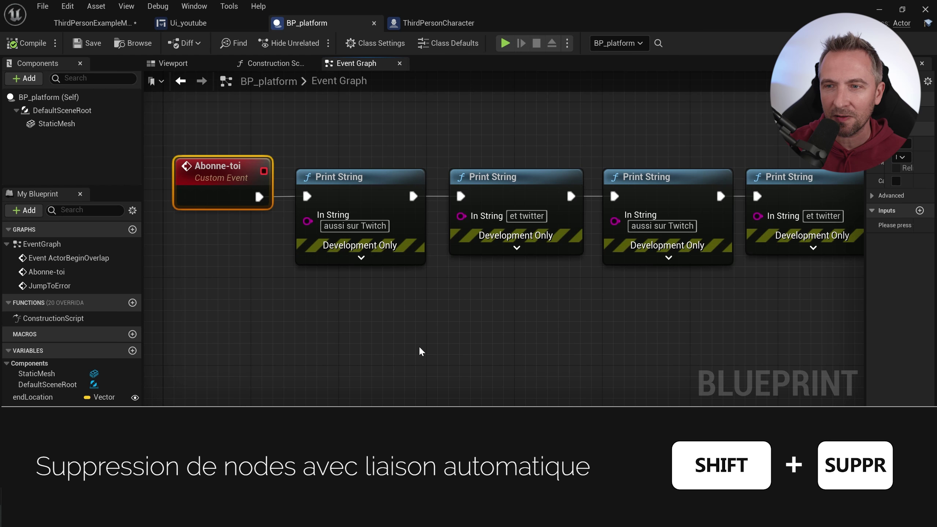
Delete the two middle Print String nodes and reconnect the outer ones manually, and undo both changes.
right_click_drag(493, 341, 440, 360)
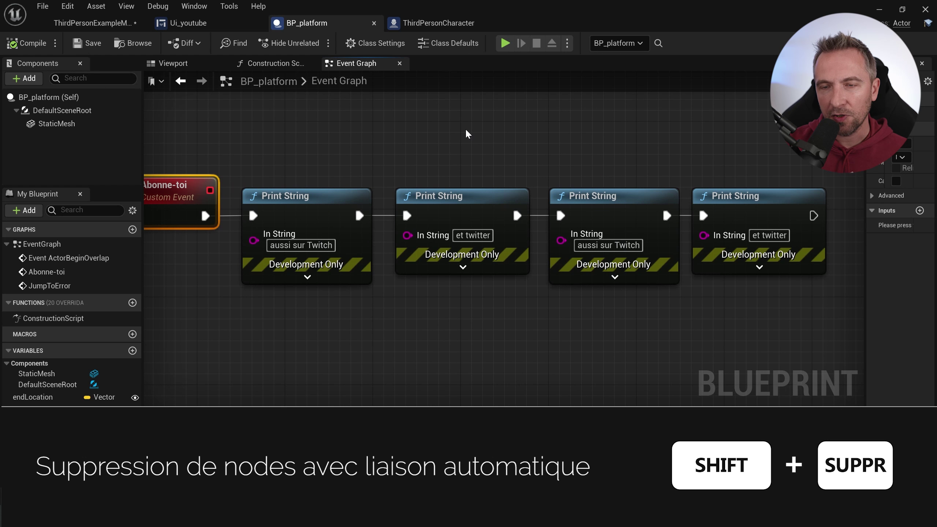
left_click_drag(466, 130, 560, 287)
key("Delete")
left_click_drag(360, 215, 702, 215)
key("ctrl+z")
key("ctrl+z")
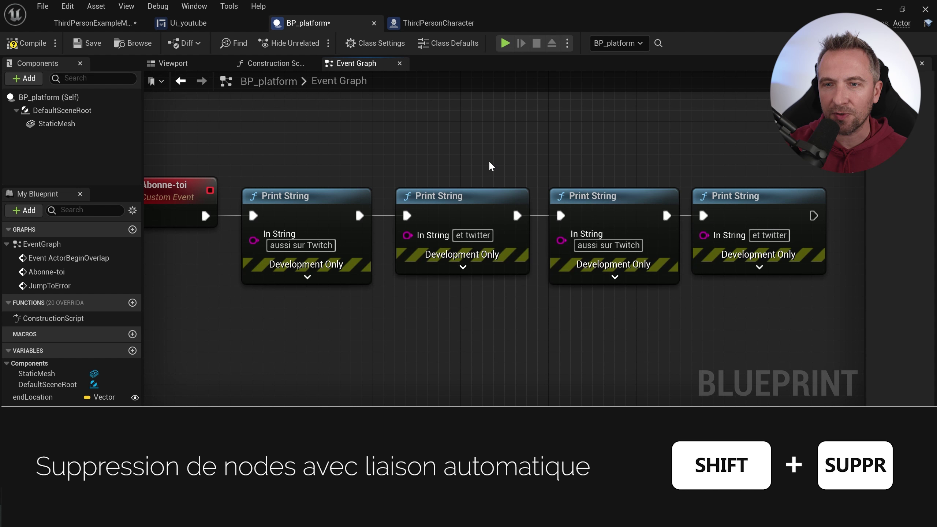
Delete the two middle Print String nodes with automatic relinking of the remaining nodes, and undo the deletion.
left_click_drag(429, 150, 602, 292)
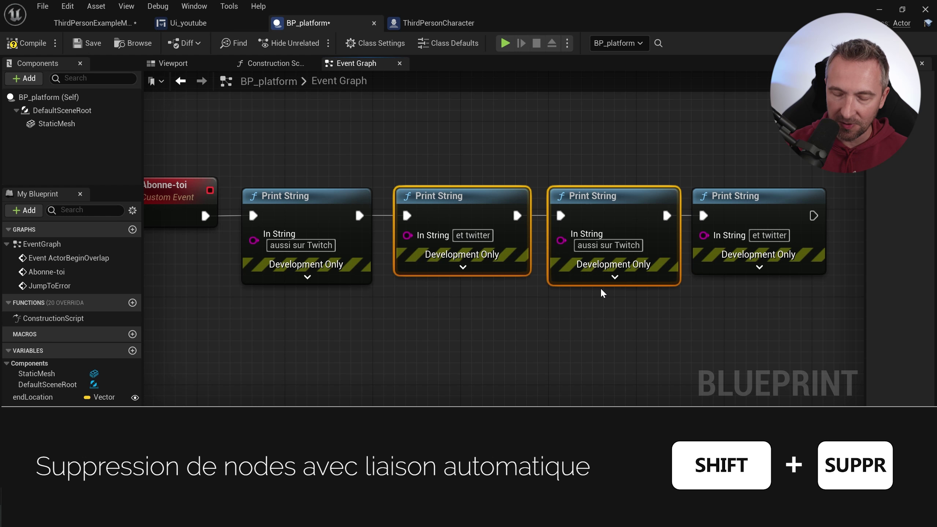
key("shift+Delete")
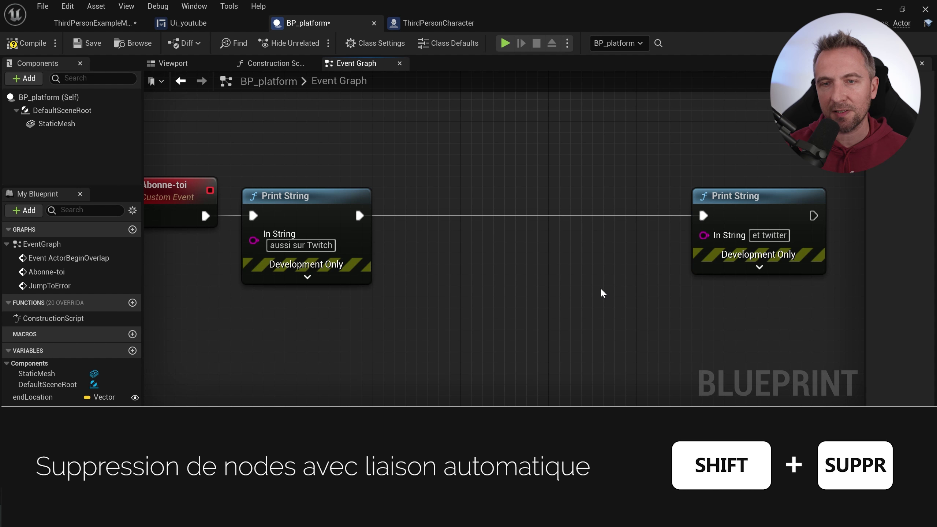
left_click_drag(286, 142, 303, 327)
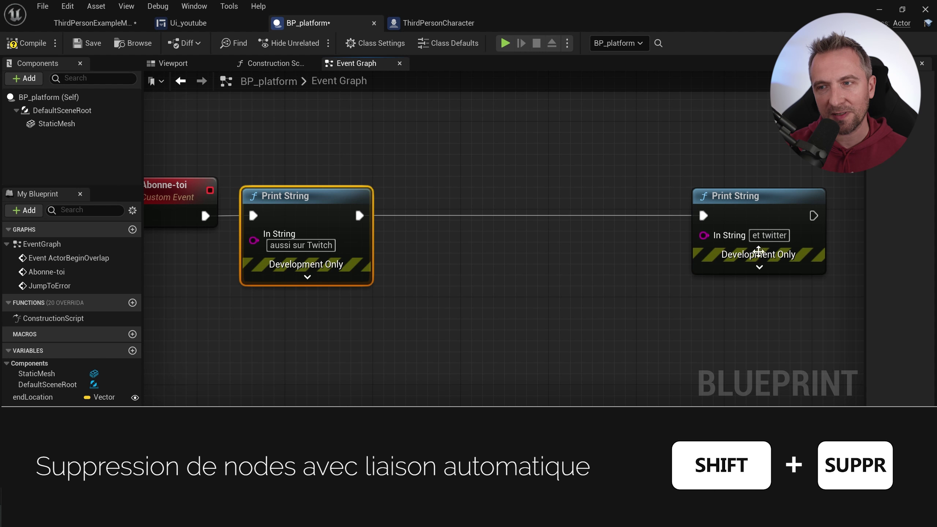
left_click(758, 251)
right_click_drag(758, 251, 758, 236)
right_click_drag(655, 289, 644, 321)
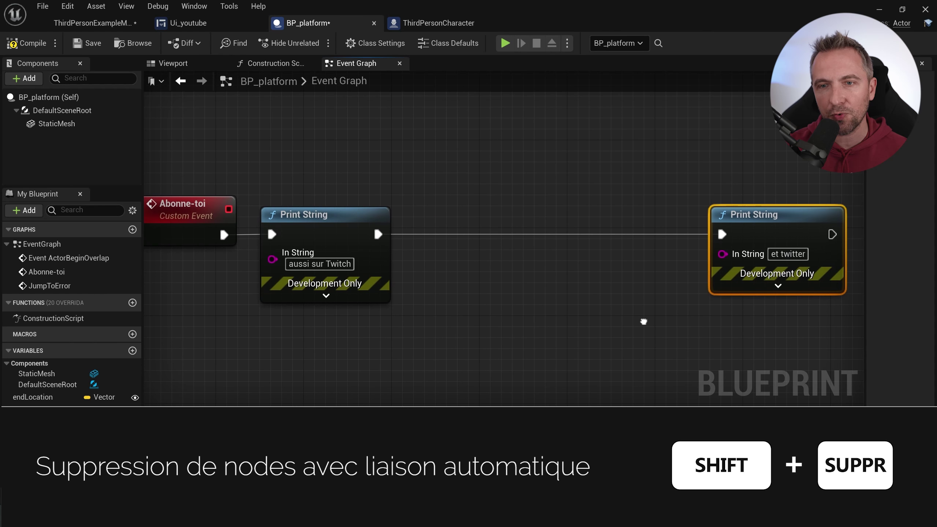
key("ctrl+z")
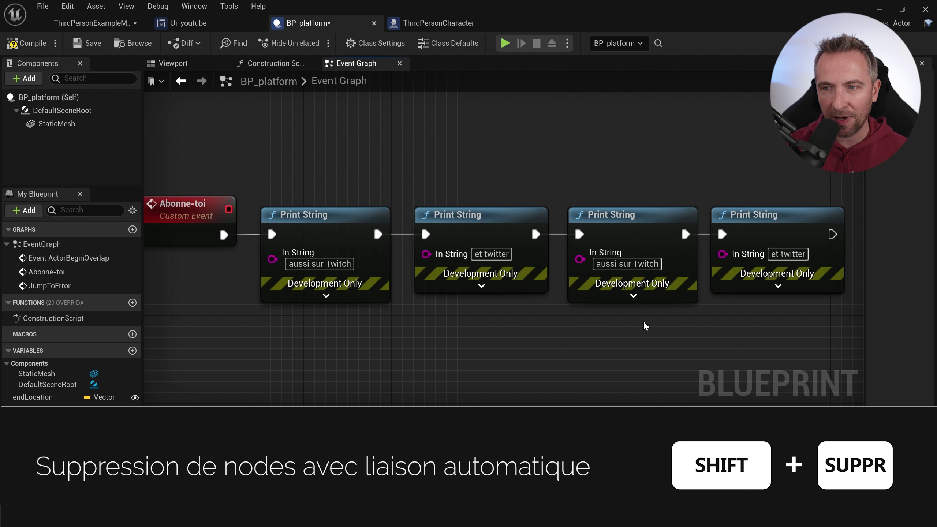
Delete the second Print String node after Abonne-toi and link the first Print String's execution output to the third one.
left_click_drag(505, 160, 490, 288)
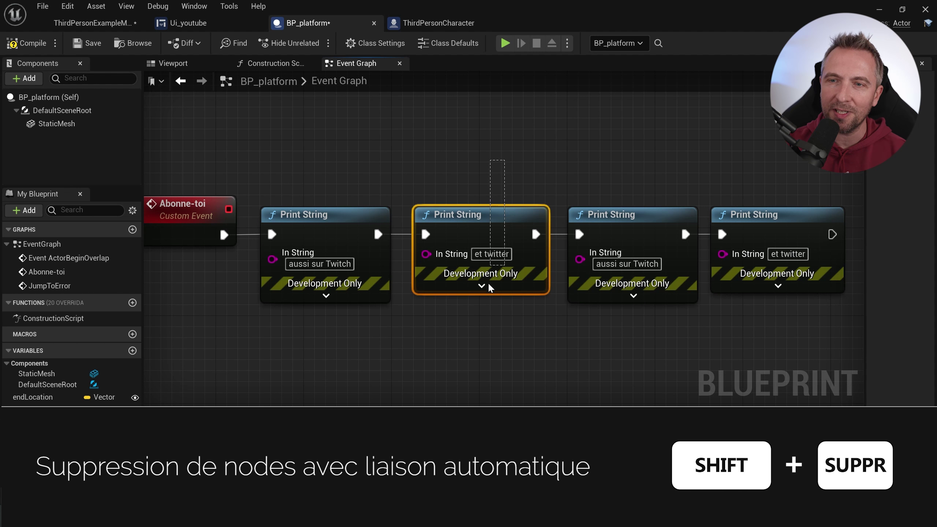
key("Delete")
left_click_drag(377, 234, 579, 234)
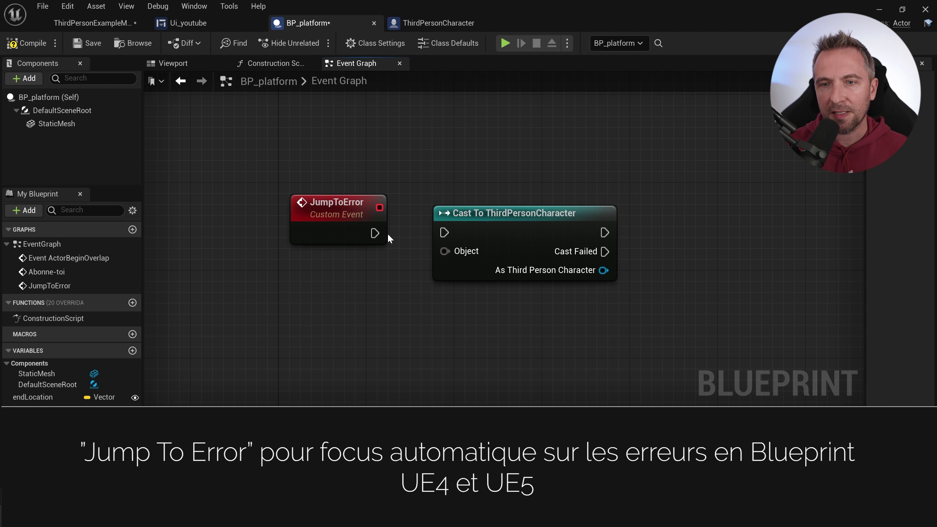
Connect the JumpToError event to the Cast To ThirdPersonCharacter node and compile the blueprint.
left_click_drag(374, 233, 443, 232)
left_click(324, 221)
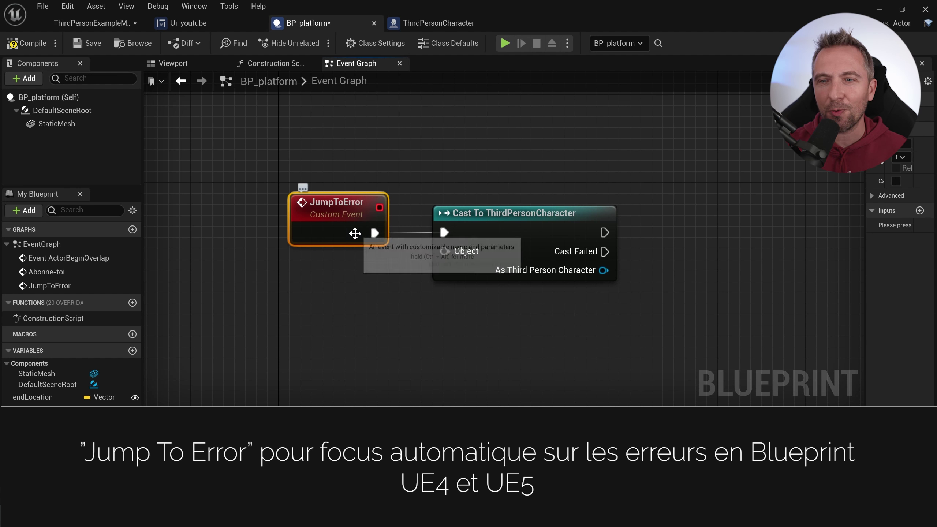
left_click(26, 43)
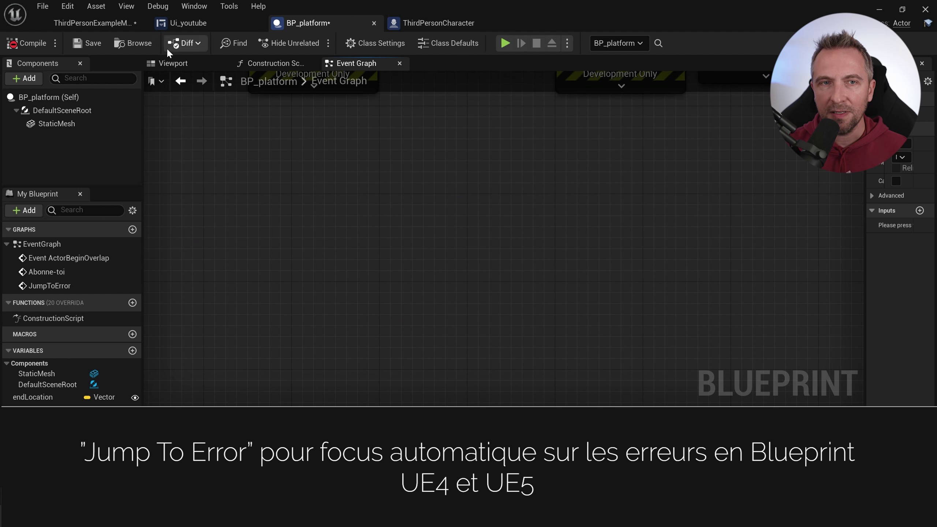
Examine the event graph's node groups and jump to the Cast To ThirdPersonCharacter node from the first compiler error.
right_click_drag(441, 340, 667, 69)
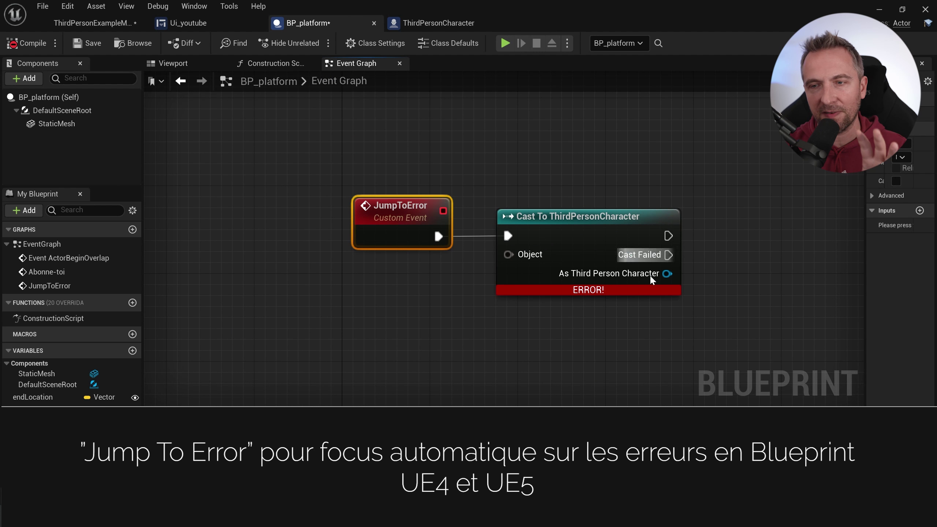
right_click_drag(673, 169, 593, 175)
scroll(587, 179, "down", 10)
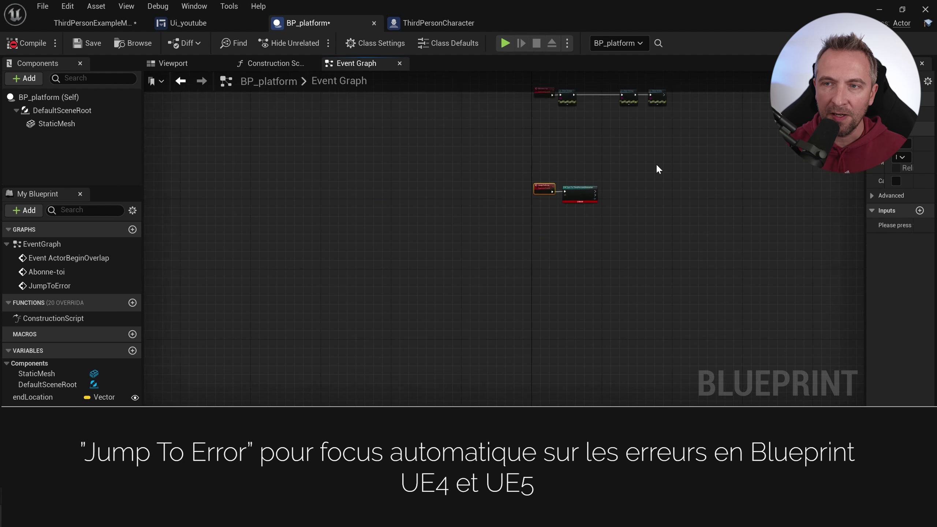
right_click_drag(650, 168, 549, 326)
right_click_drag(602, 210, 560, 244)
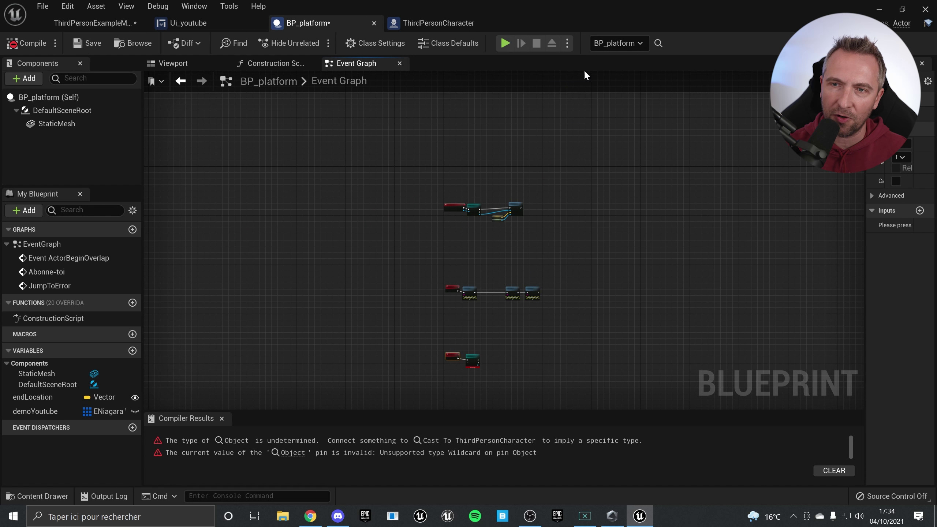
right_click_drag(415, 184, 376, 255)
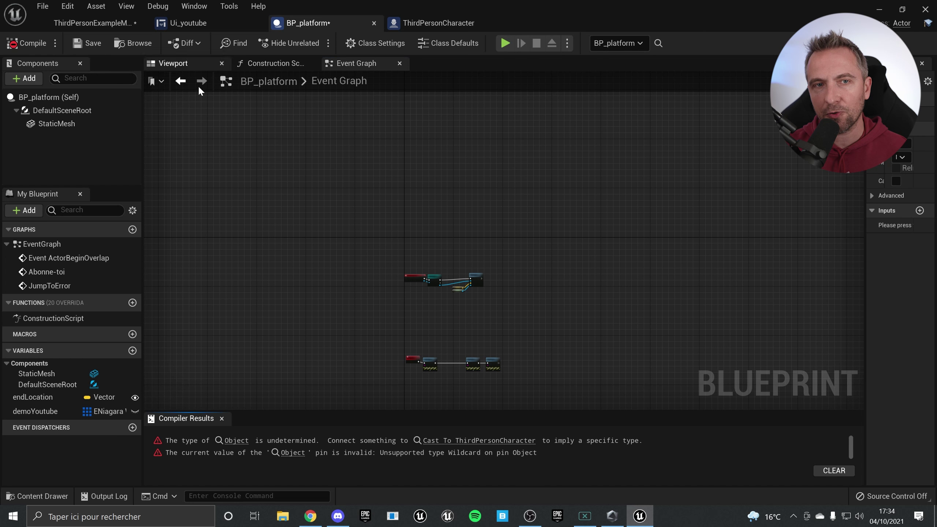
right_click_drag(406, 356, 473, 178)
scroll(506, 253, "up", 12)
right_click_drag(513, 219, 617, 269)
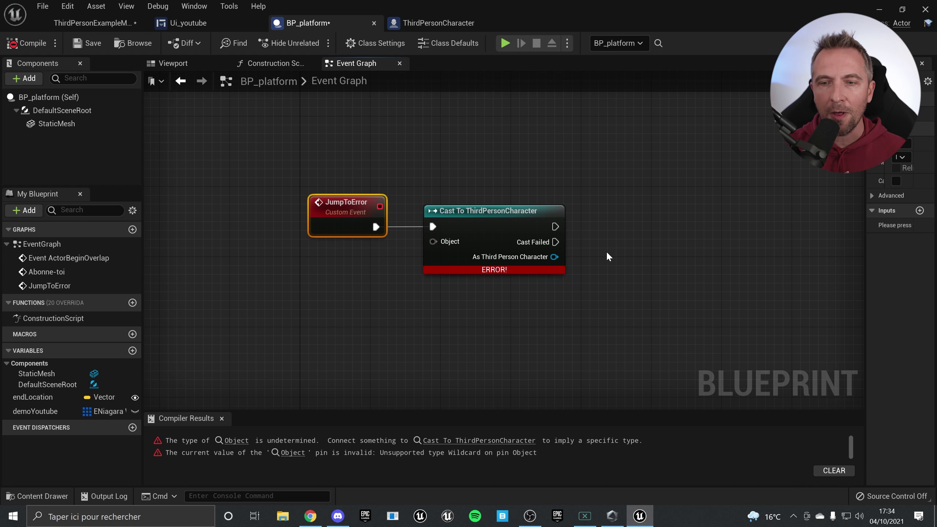
left_click(492, 441)
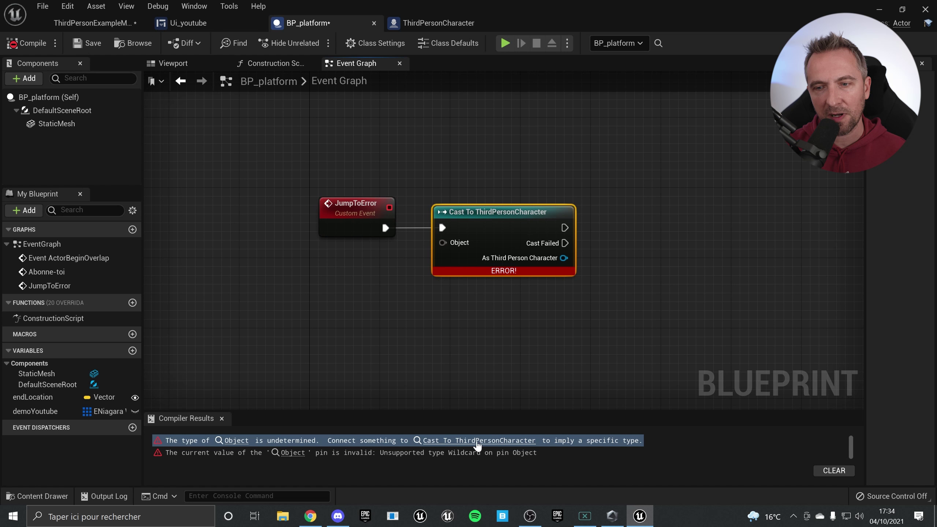
left_click(563, 328)
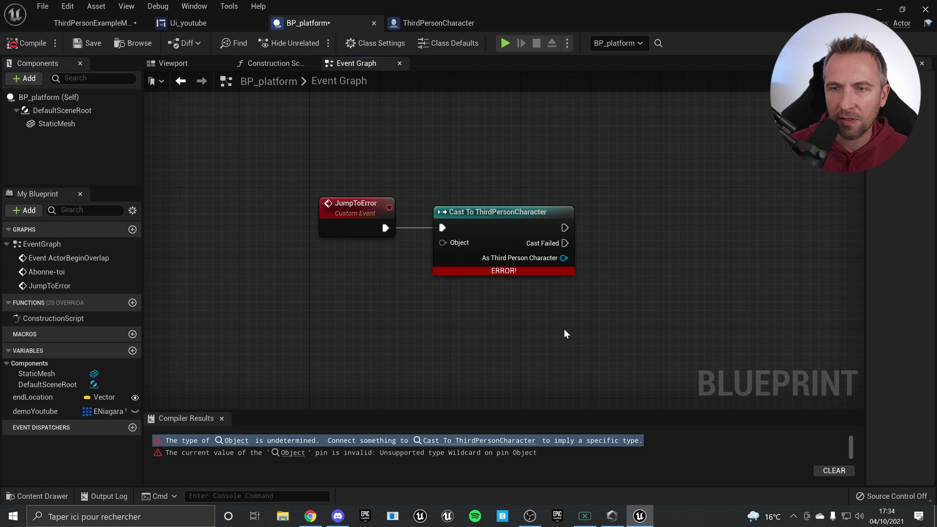
Search the Editor Preferences for "error" to locate the Jump to Node Errors option, and return to the level view.
left_click(67, 6)
left_click(123, 133)
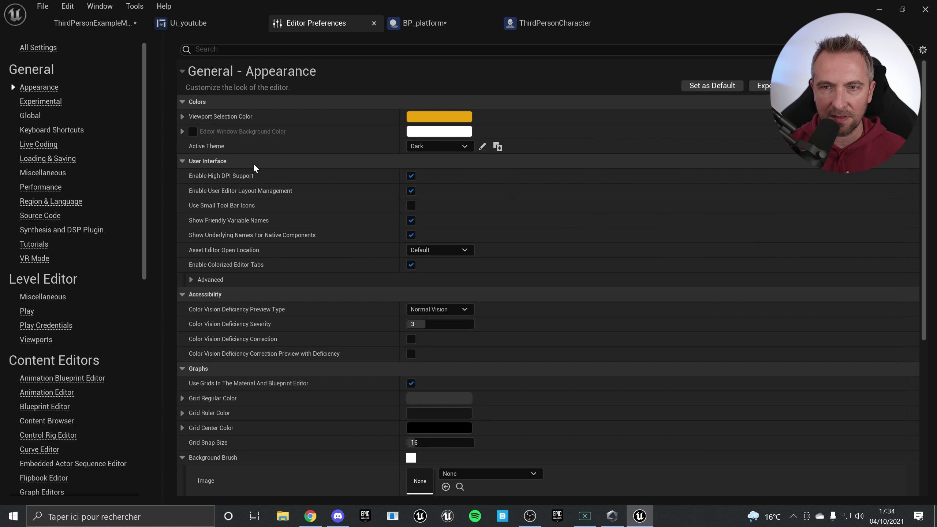
type("error")
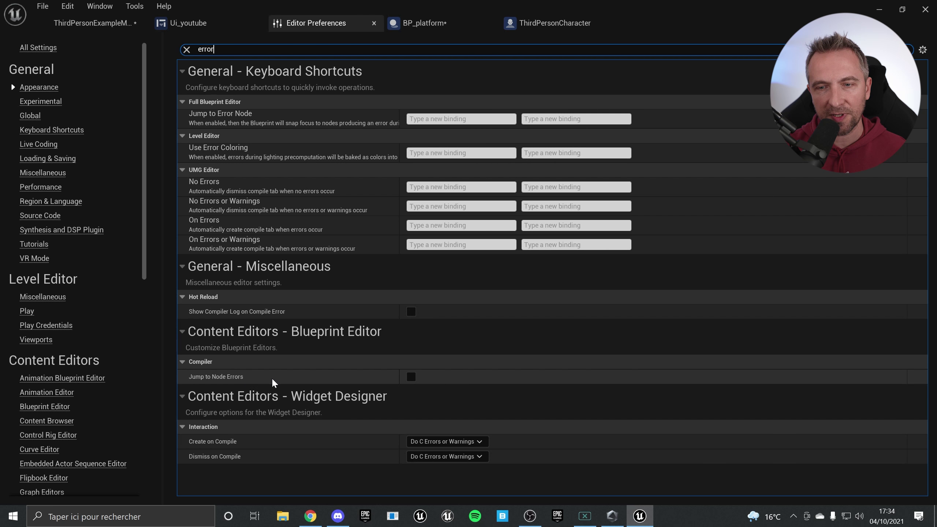
left_click(93, 23)
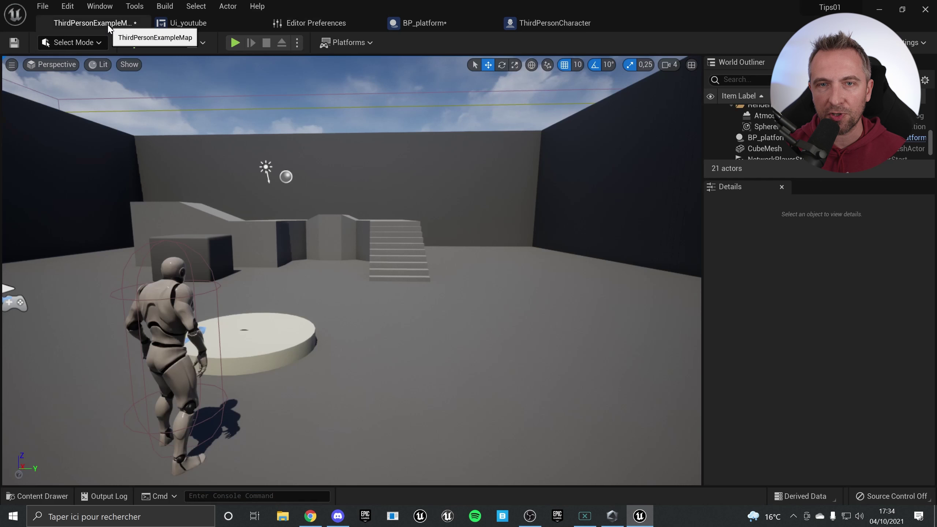
In the BP_platform event graph, straighten the connections between the Abonne-toi event and its four Print String nodes.
left_click(413, 23)
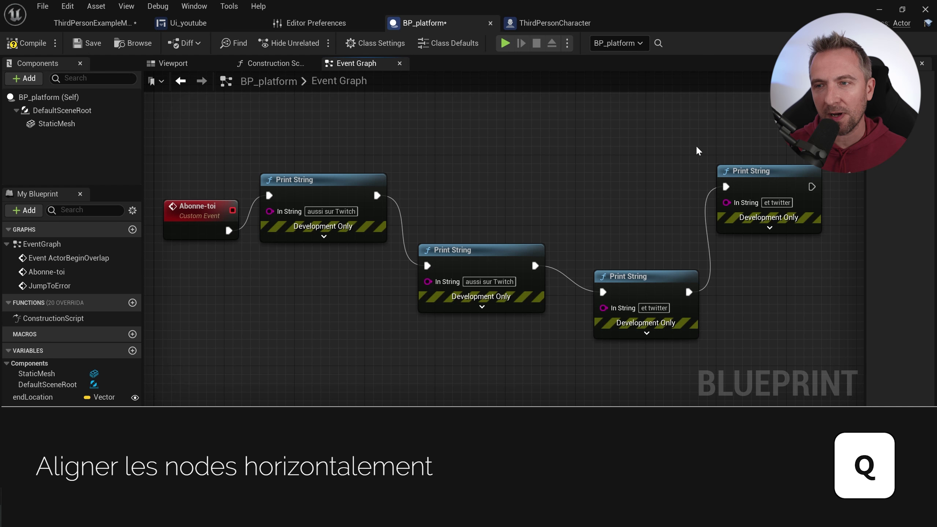
left_click_drag(778, 122, 345, 329)
right_click(362, 219)
mouse_move(442, 386)
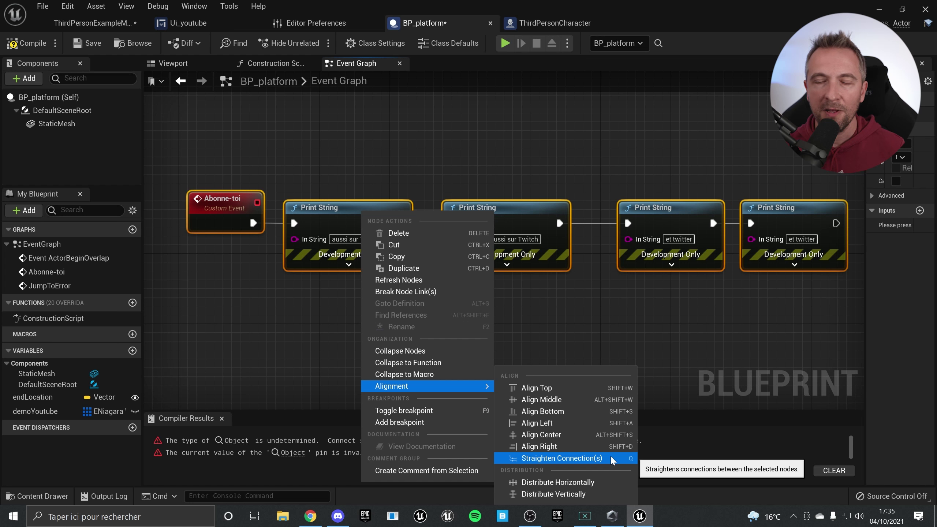
left_click(793, 172)
Move the last two Print String nodes together, slightly closer to the second Print String node.
left_click_drag(794, 171, 669, 276)
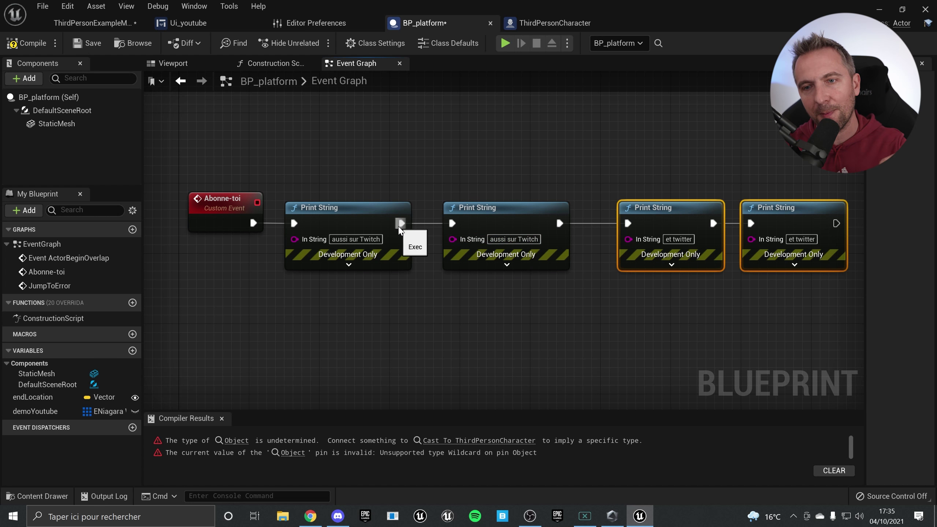
left_click(624, 169)
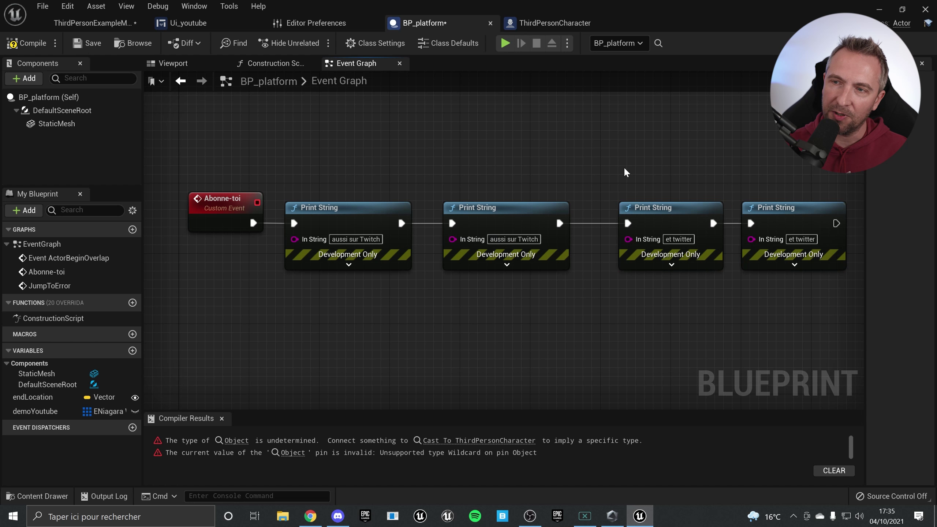
left_click_drag(675, 166, 806, 267)
left_click_drag(674, 215, 630, 214)
left_click_drag(622, 166, 788, 320)
left_click_drag(626, 215, 644, 214)
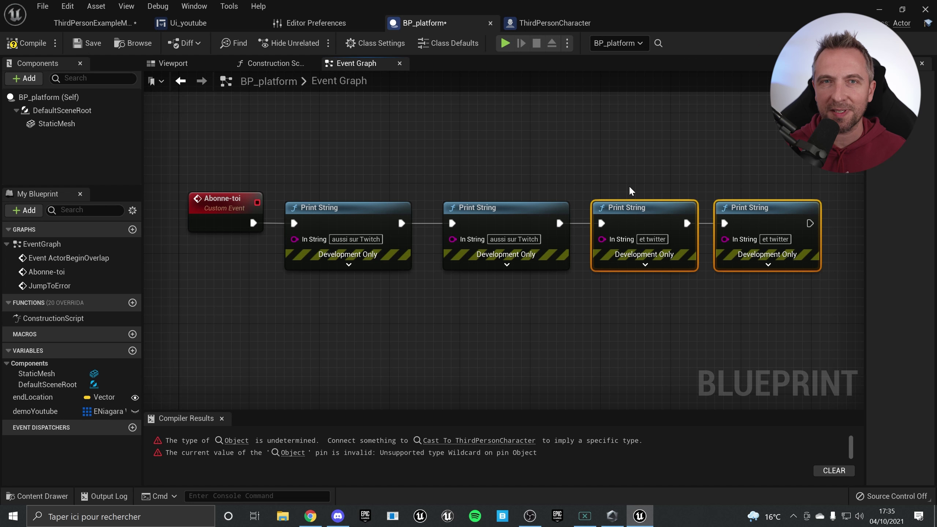
left_click(585, 167)
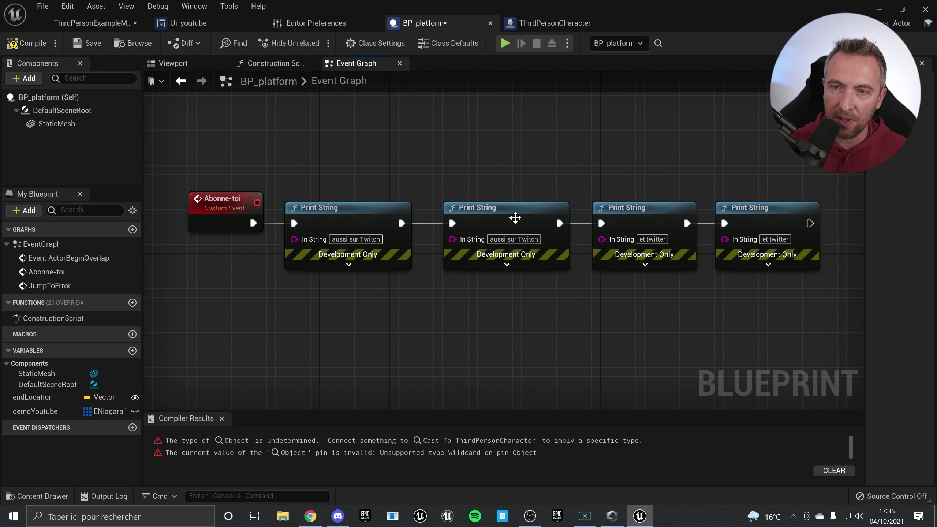
Shift the second Print String node below the row and straighten the connections of the whole Abonne-toi chain.
left_click_drag(514, 218, 496, 270)
left_click_drag(229, 128, 874, 334)
right_click_drag(470, 309, 854, 336)
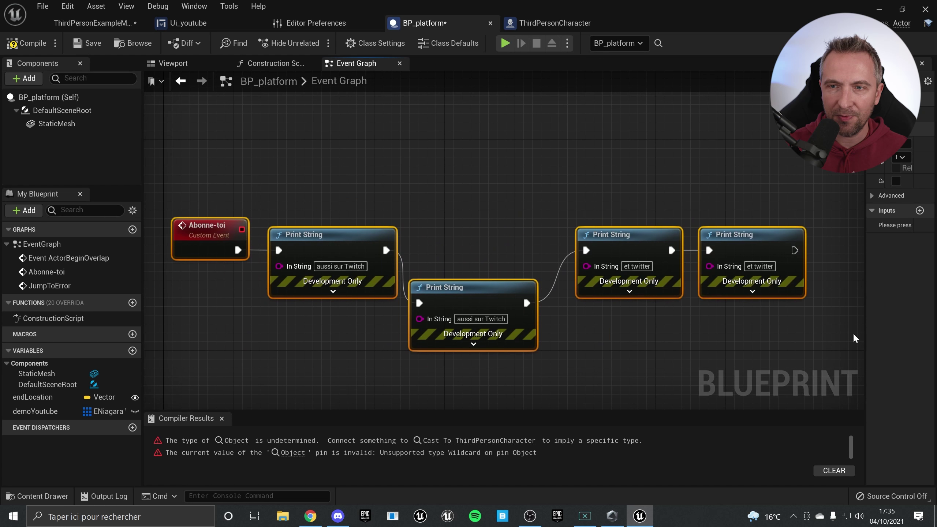
key("q")
right_click_drag(416, 227, 456, 119)
right_click_drag(590, 291, 568, 306)
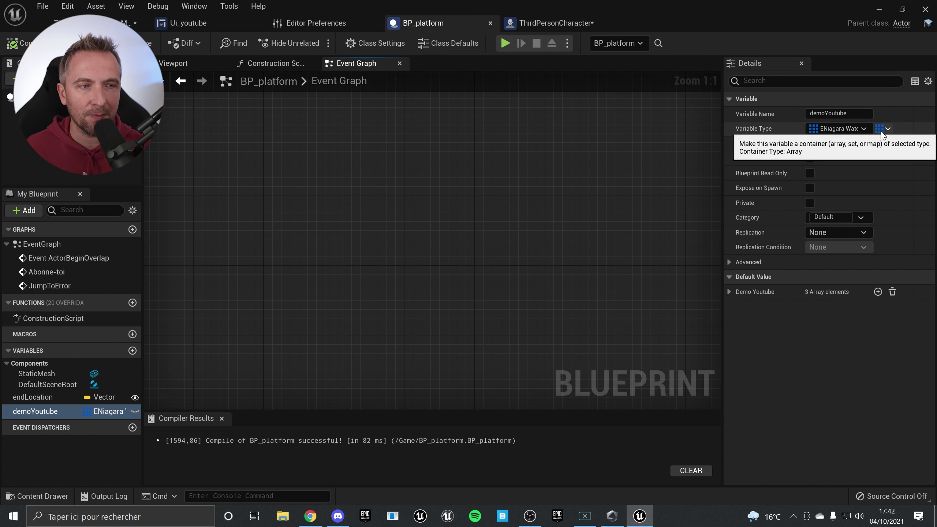
Add a fourth element to the demoYoutube array's default value and expand Index [0] with its first intersection vector.
left_click(877, 292)
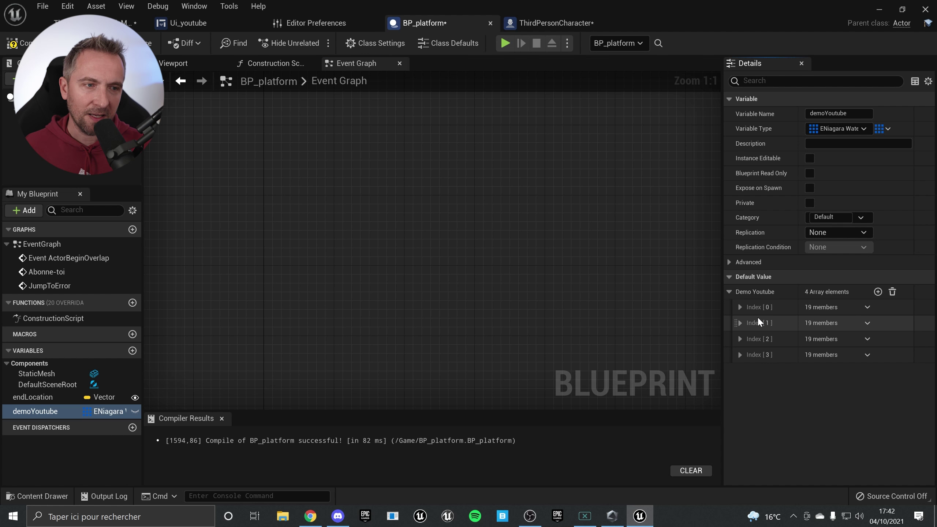
left_click(739, 307)
scroll(751, 323, "down", 1)
left_click(747, 320)
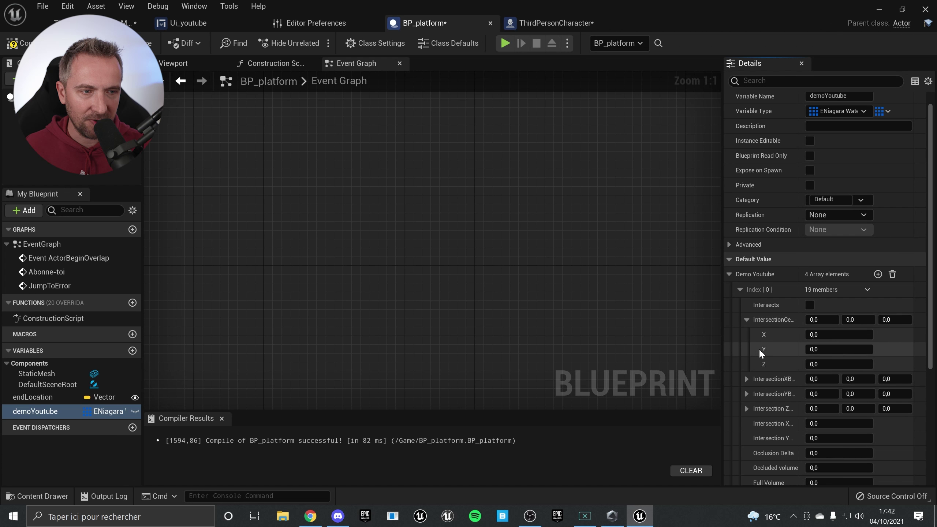
Expand further intersection vectors of Index [0] and the Index [1] element of demoYoutube to examine their members.
scroll(758, 348, "down", 2)
left_click(746, 345)
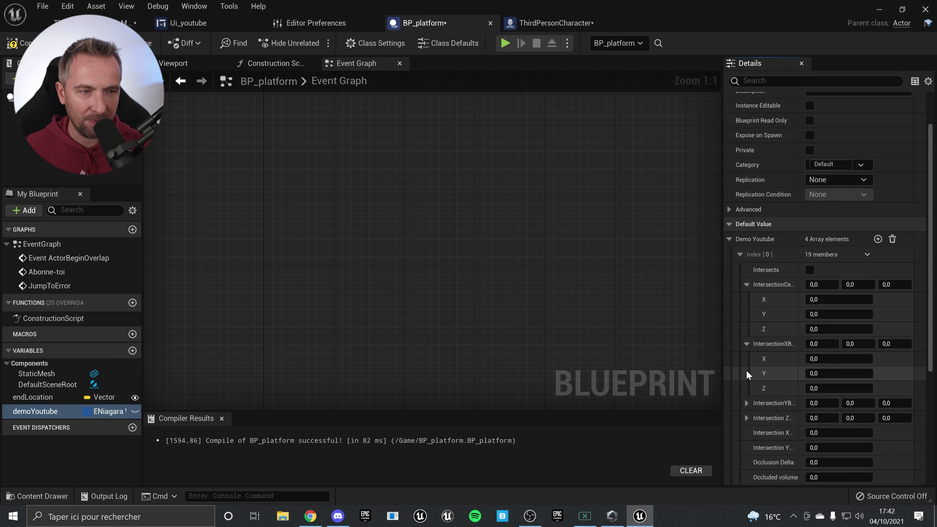
left_click(746, 402)
scroll(801, 345, "down", 10)
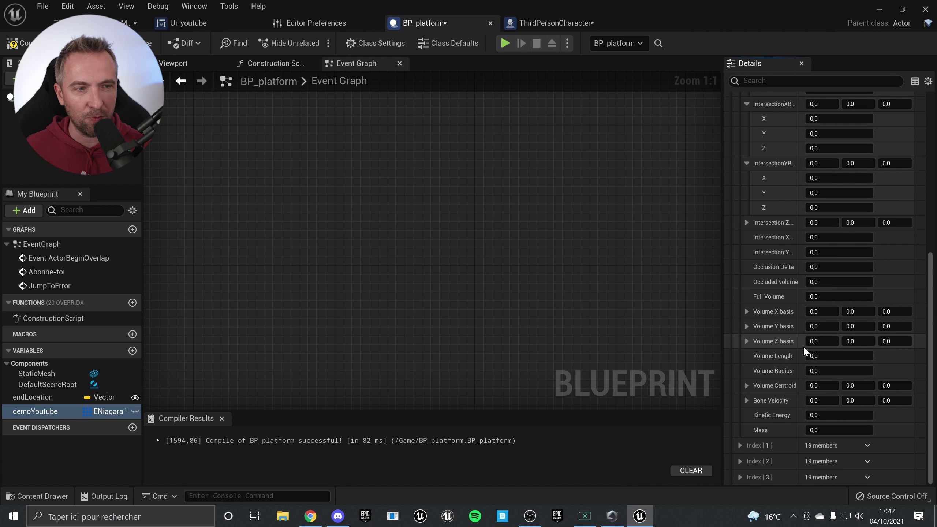
left_click(740, 445)
scroll(773, 410, "down", 5)
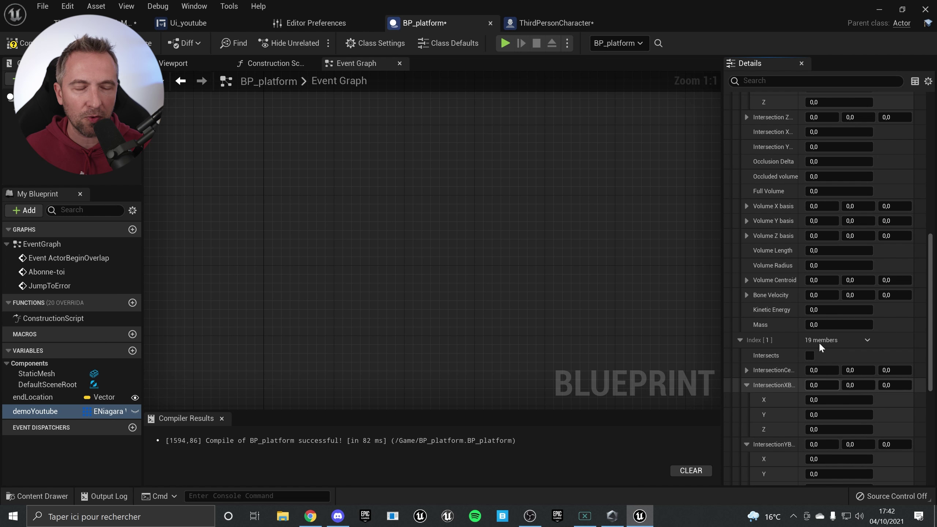
scroll(803, 346, "up", 15)
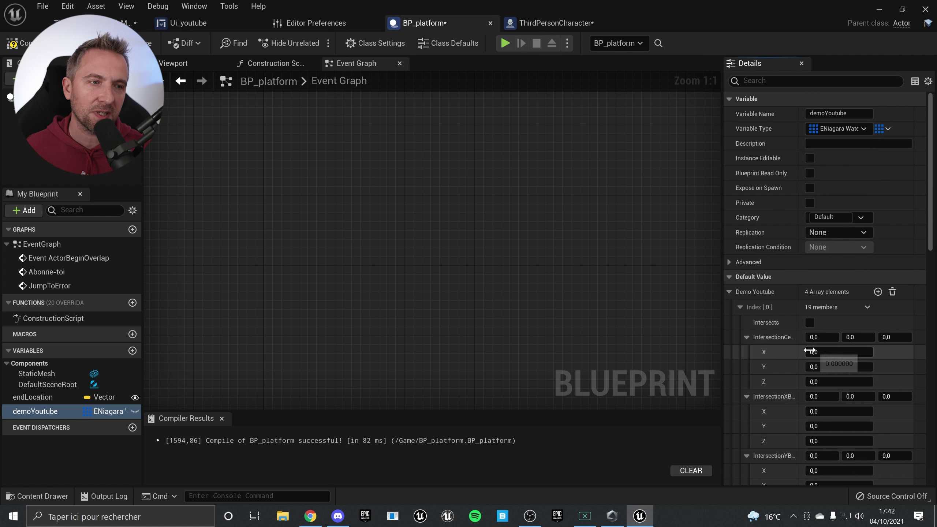
Collapse the demoYoutube array, expand it with all nested members at once, and look through its elements.
left_click(728, 291)
left_click(728, 292)
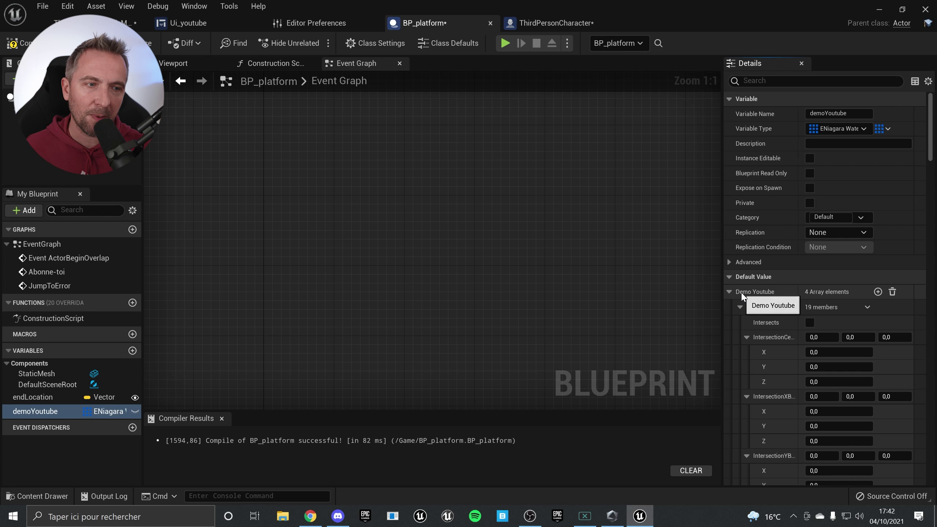
scroll(801, 371, "down", 3)
scroll(801, 371, "down", 10)
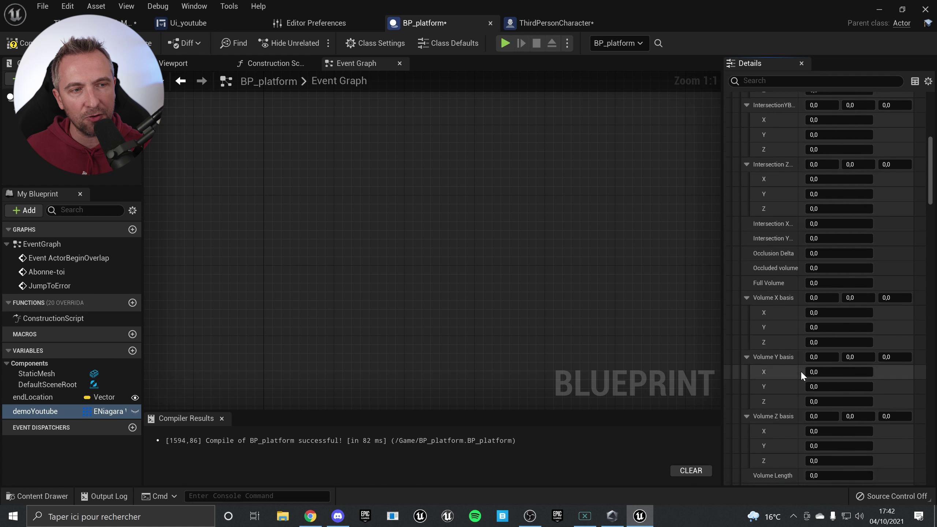
scroll(749, 227, "up", 6)
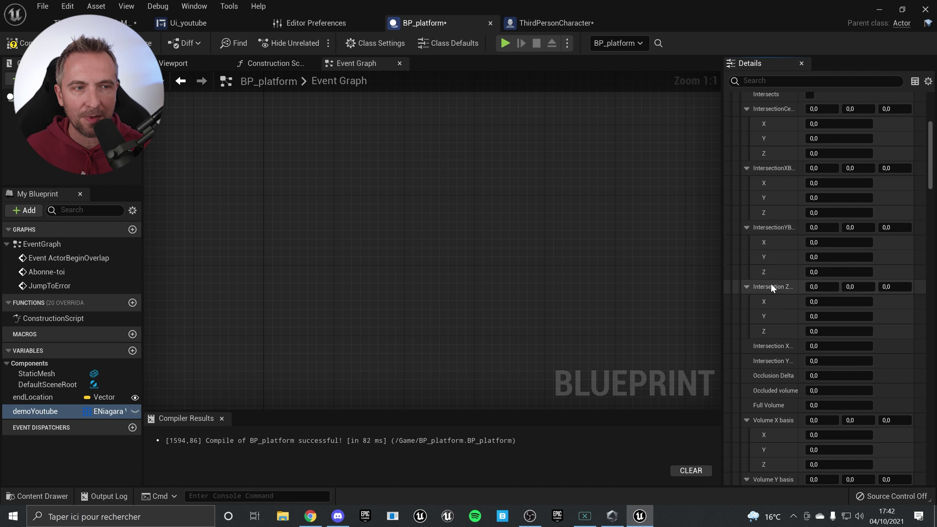
scroll(778, 293, "down", 10)
scroll(780, 297, "down", 15)
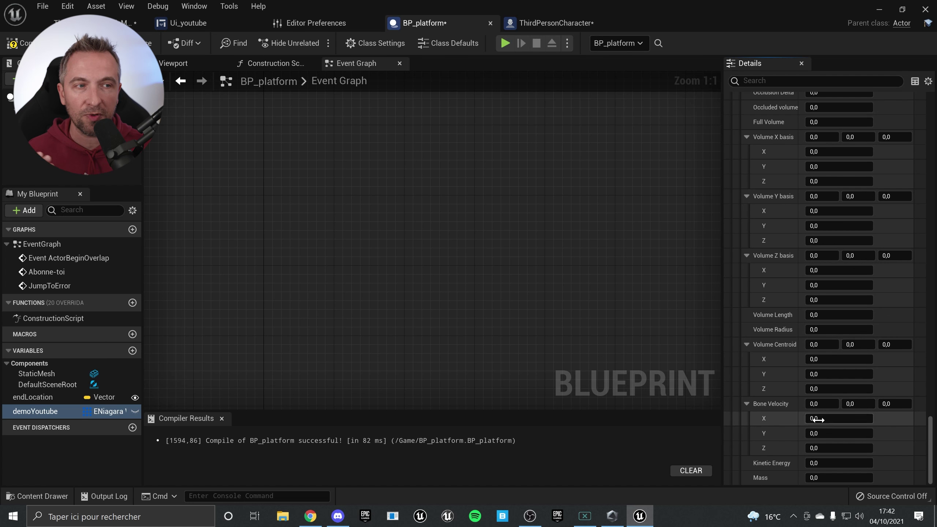
scroll(809, 402, "down", 9)
scroll(813, 410, "up", 20)
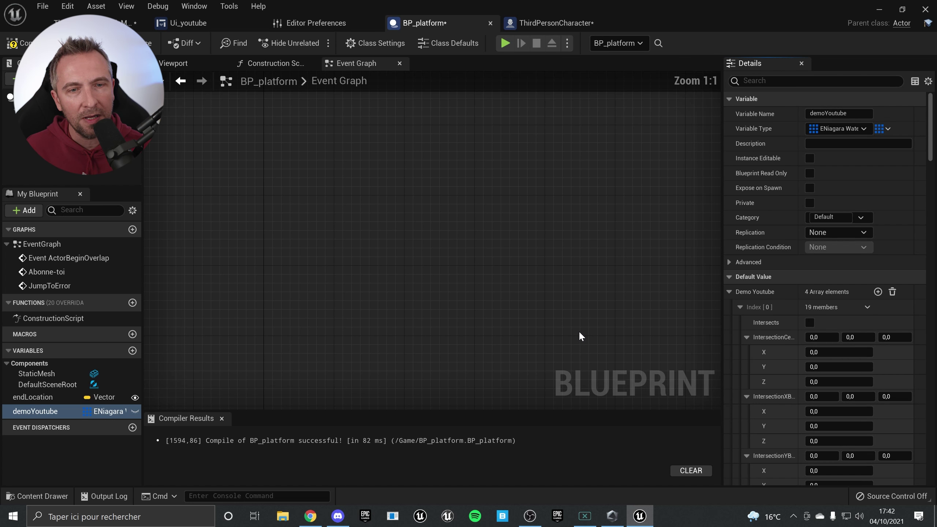
Toggle the complete demoYoutube array default between collapsed and fully expanded.
left_click(729, 291)
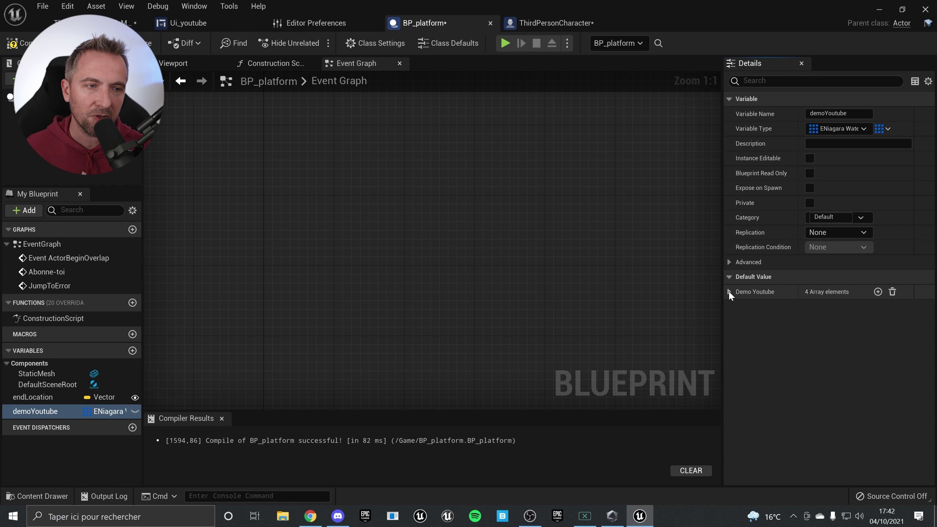
left_click(729, 291)
left_click(729, 291)
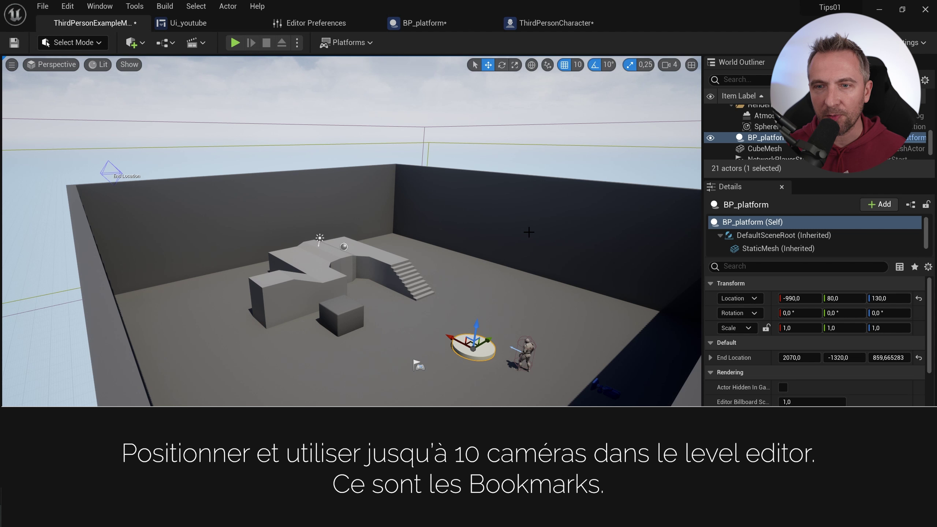
View the walled arena in the level from different angles and switch back and forth between its close and distant camera views.
mouse_move(529, 231)
right_mouse_down()
mouse_move(528, 249)
mouse_move(537, 242)
right_mouse_up()
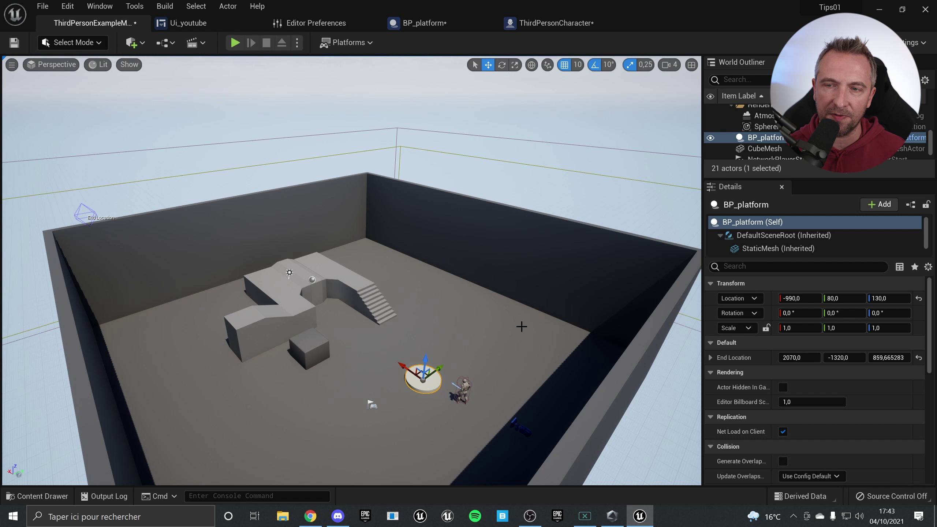
right_click_drag(521, 326, 455, 364)
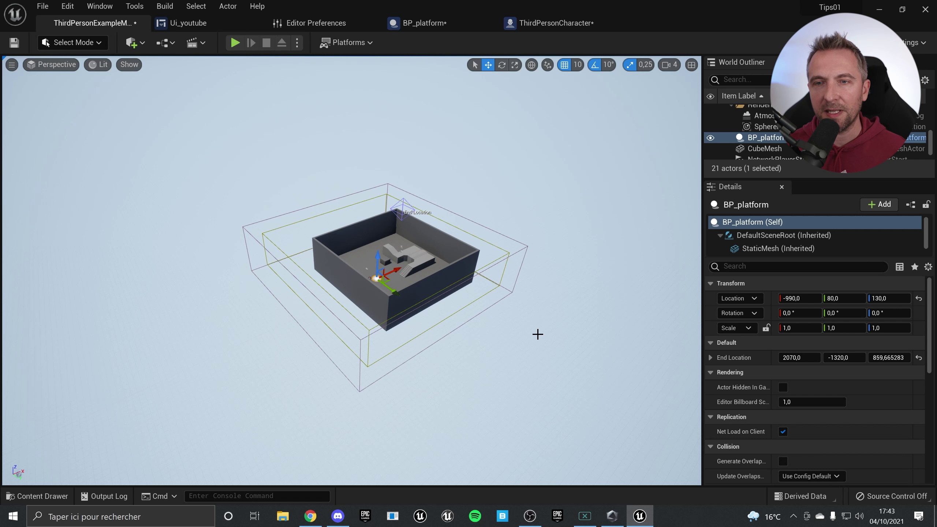
scroll(537, 334, "up", 8)
scroll(537, 334, "down", 8)
scroll(537, 334, "up", 5)
scroll(537, 334, "down", 8)
scroll(537, 334, "up", 6)
scroll(537, 334, "down", 6)
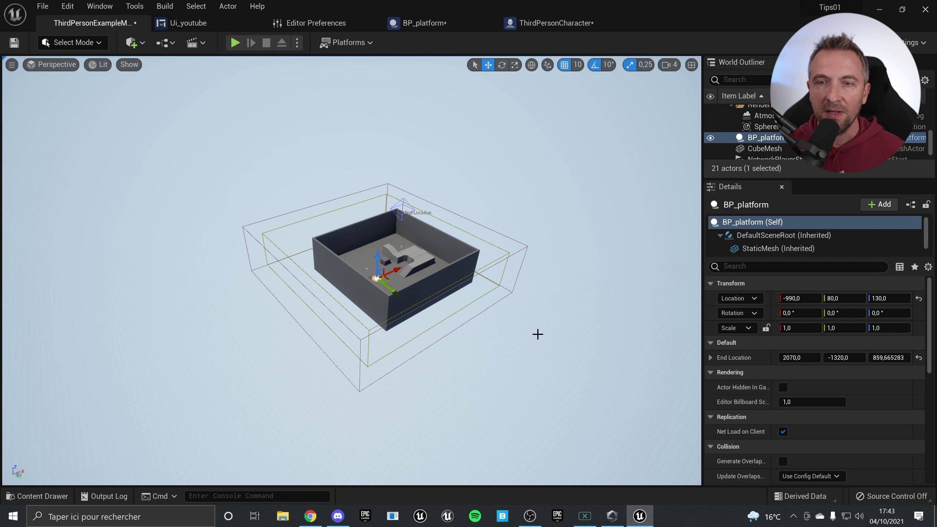
scroll(461, 277, "up", 5)
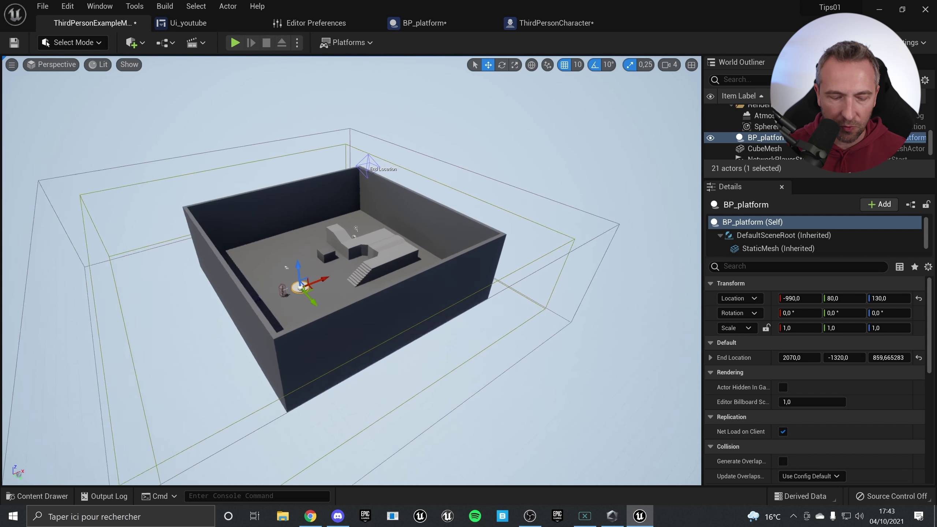
scroll(461, 273, "up", 8)
scroll(466, 271, "down", 12)
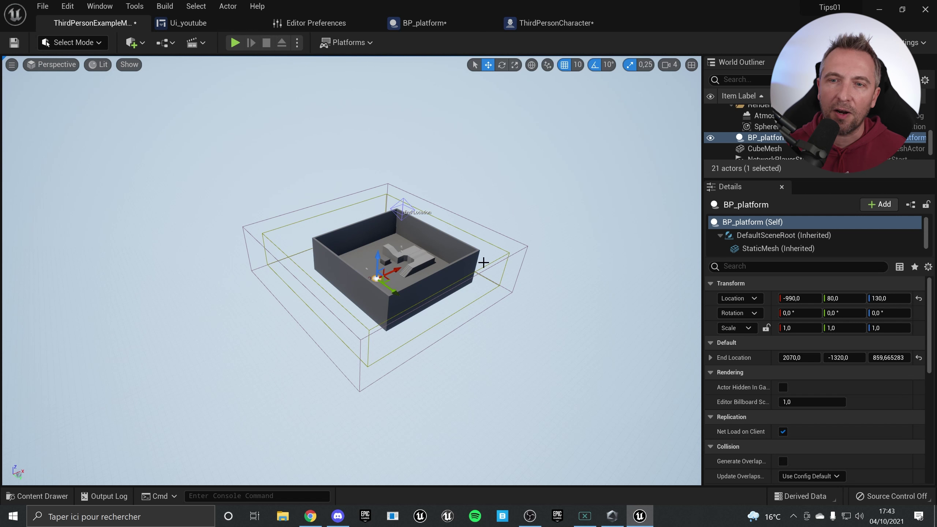
Fly to another viewpoint around the arena and recall camera bookmarks 1 and 2.
right_click_drag(476, 304, 356, 262)
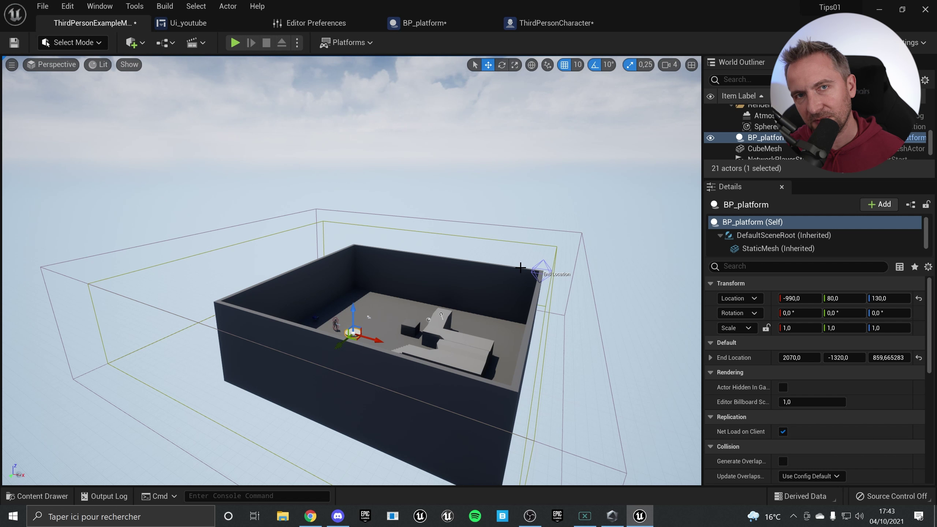
right_click_drag(468, 254, 490, 224)
key("1")
key("2")
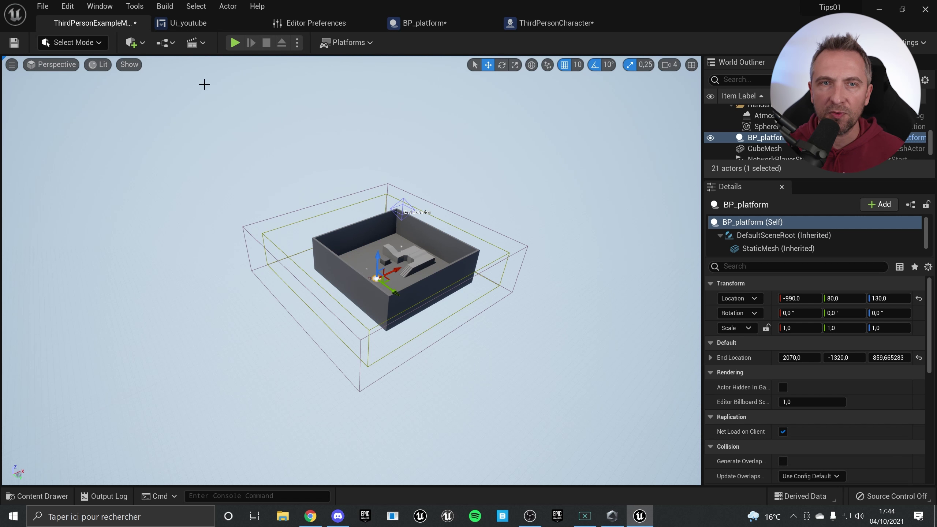
Search the keyboard shortcuts in the Editor Preferences for "bookmark" and review the Clear, Jump to and Set Bookmark bindings.
left_click(67, 6)
left_click(120, 157)
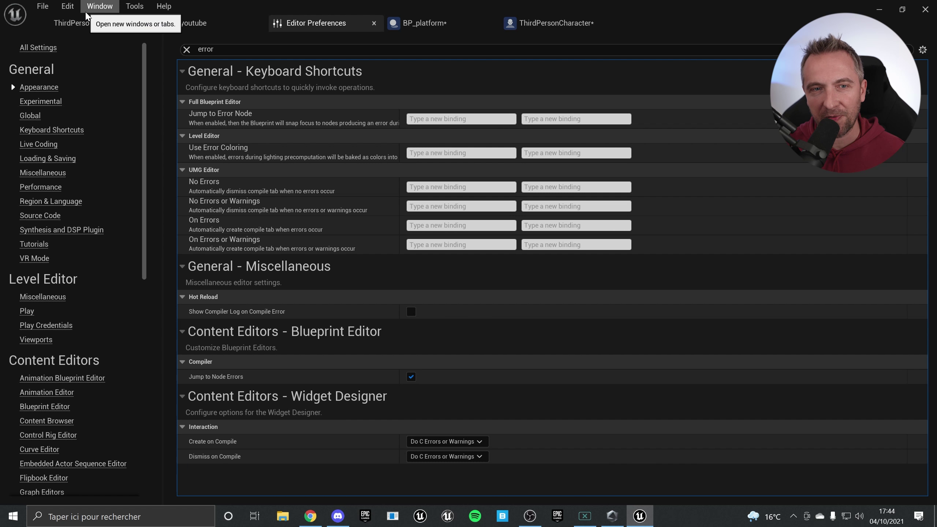
left_click(51, 132)
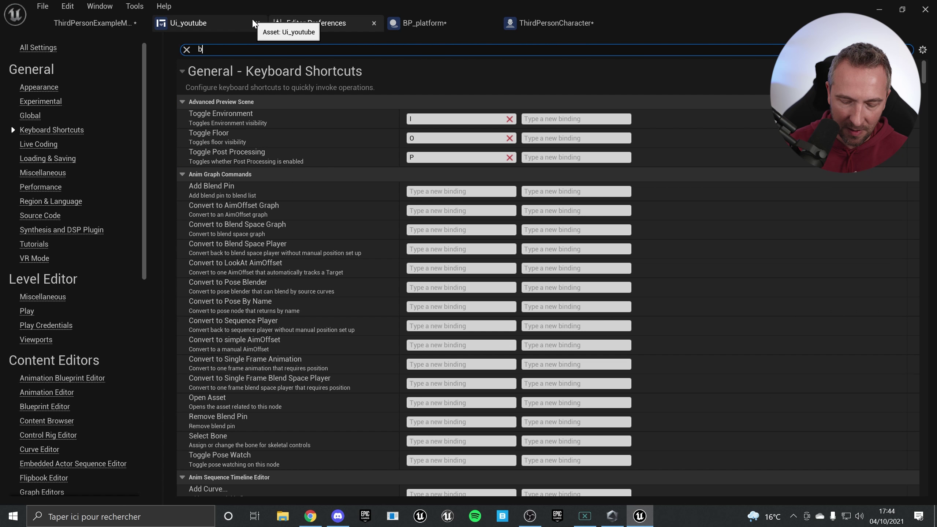
type("bookmark")
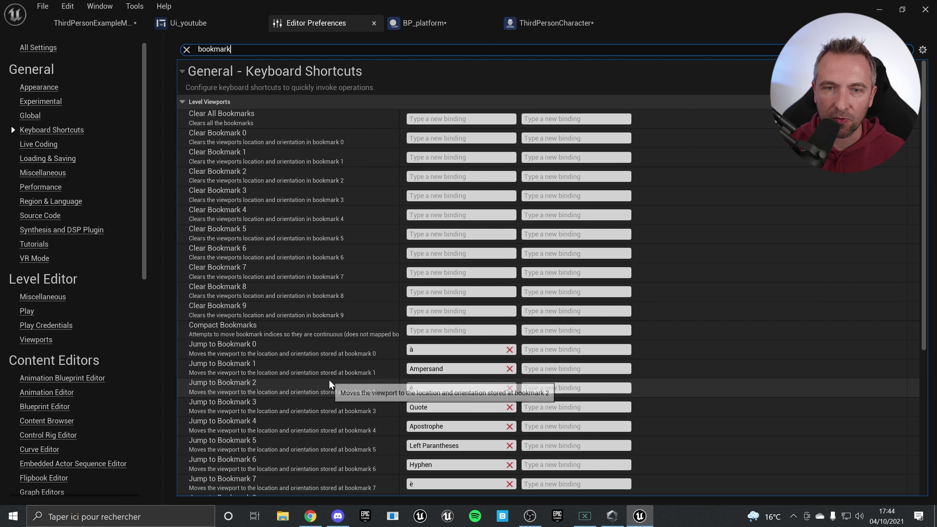
scroll(301, 260, "down", 2)
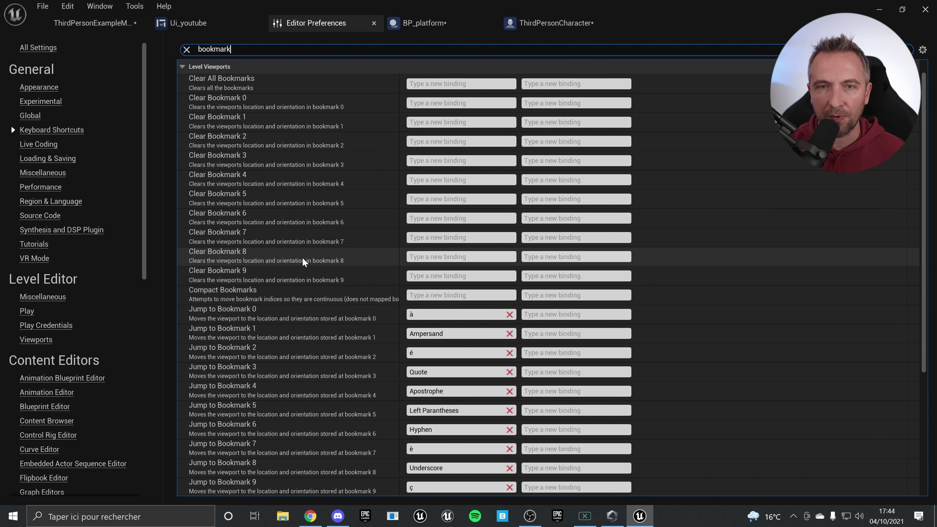
scroll(304, 260, "up", 2)
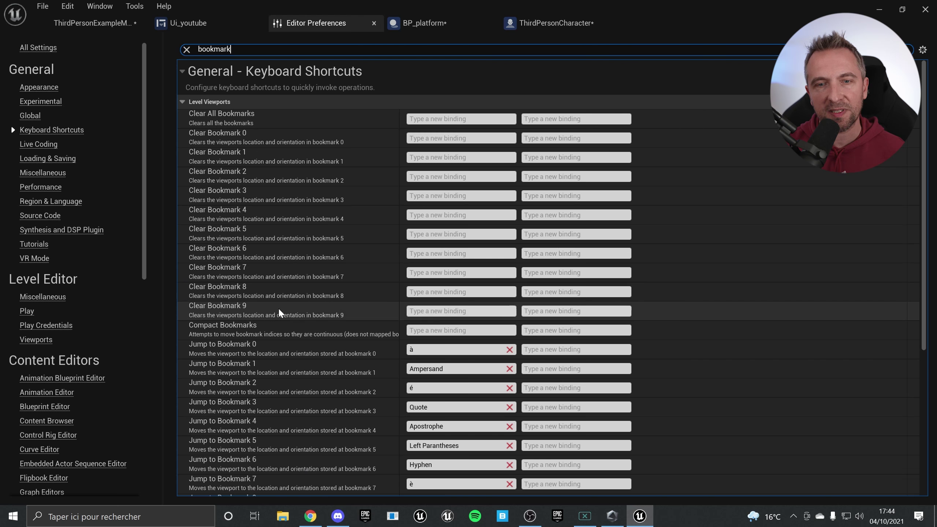
scroll(397, 209, "down", 1)
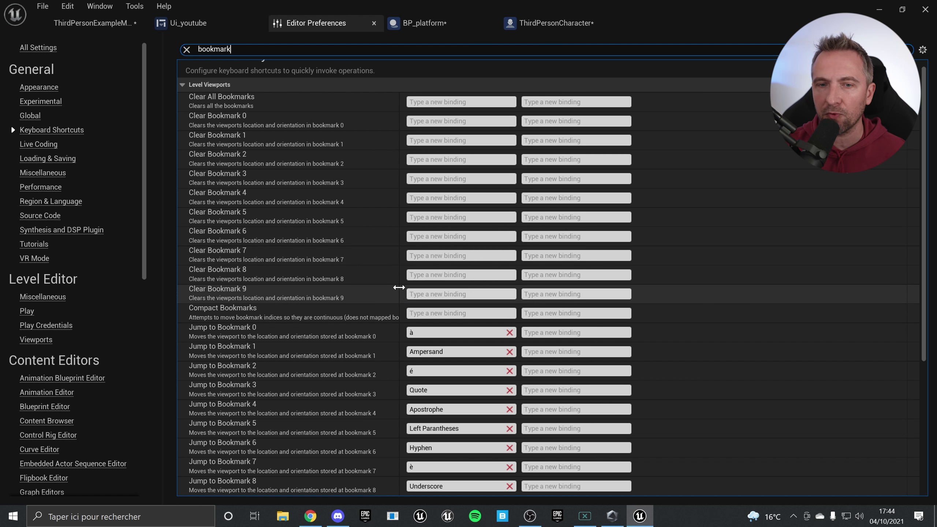
scroll(397, 284, "down", 9)
scroll(269, 199, "down", 2)
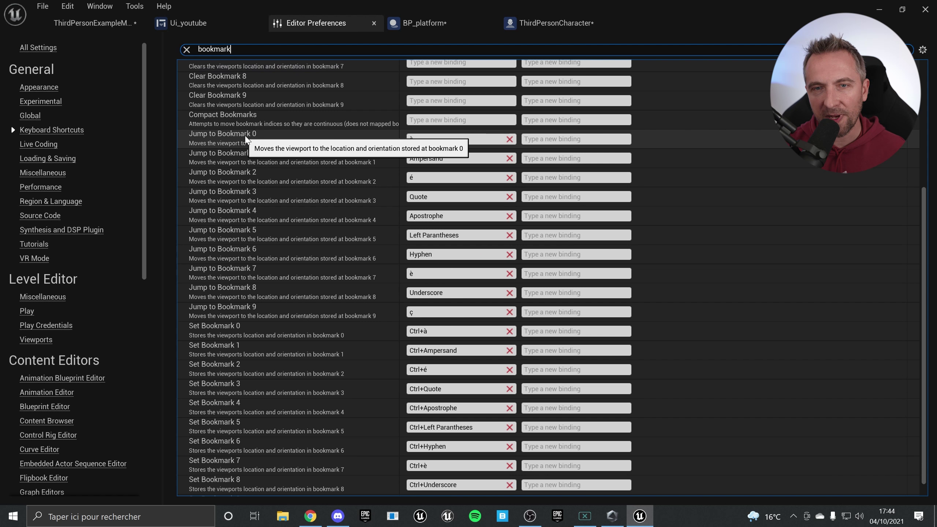
Reassign the Jump to Bookmark 0 shortcut to à and the Jump to Bookmark 4 shortcut to Apostrophe.
left_click(510, 139)
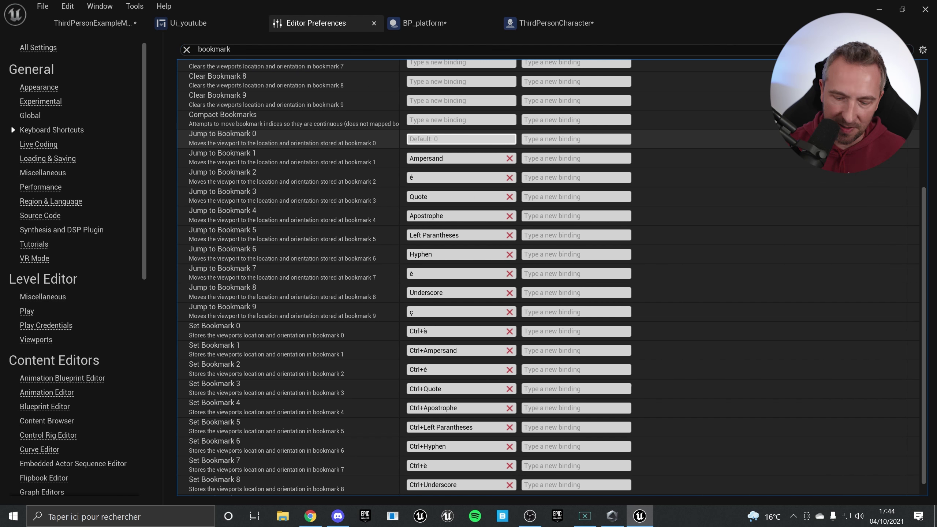
key("agrave")
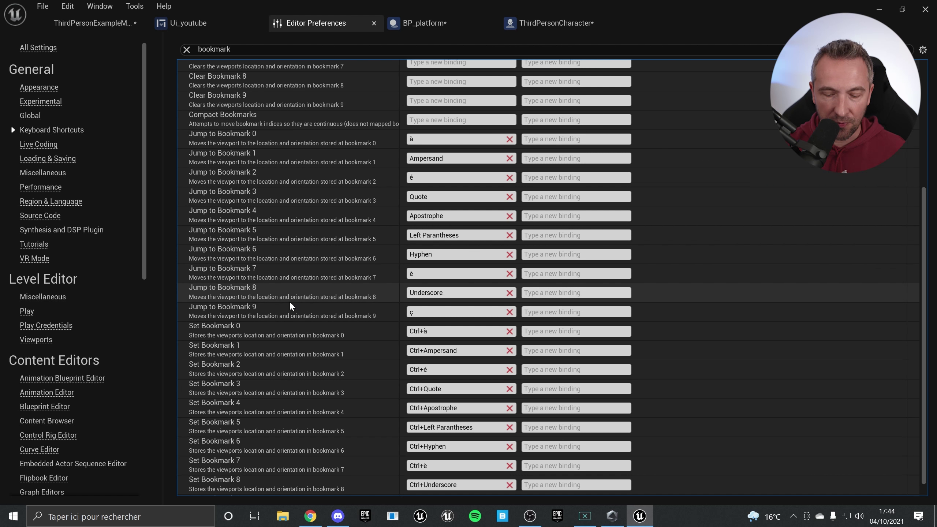
left_click(466, 217)
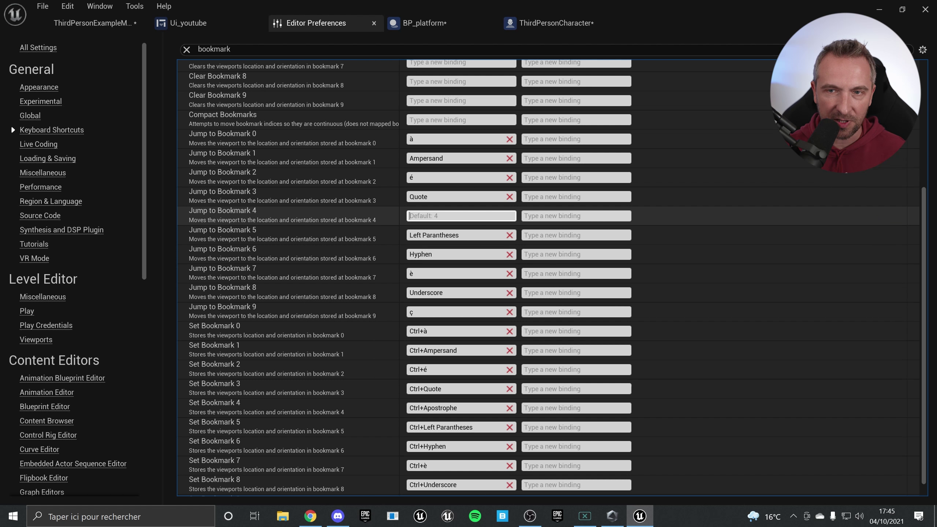
key("apostrophe")
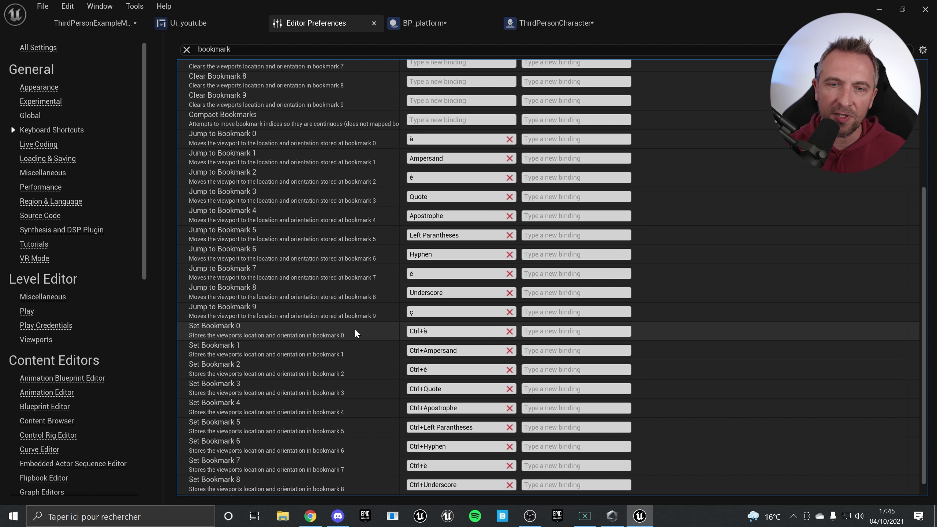
Reassign the Set Bookmark 0 shortcut to Ctrl+à.
scroll(348, 328, "down", 1)
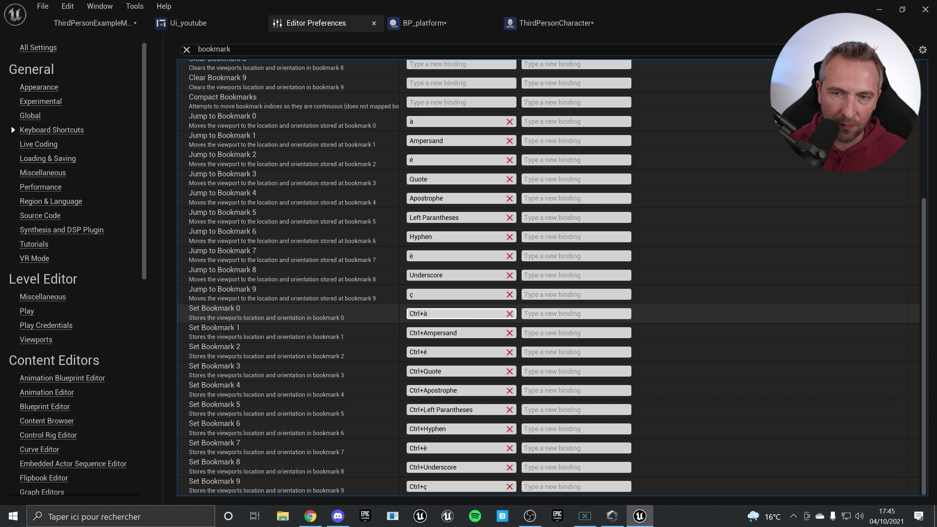
left_click(459, 314)
key("ctrl")
key("ctrl+agrave")
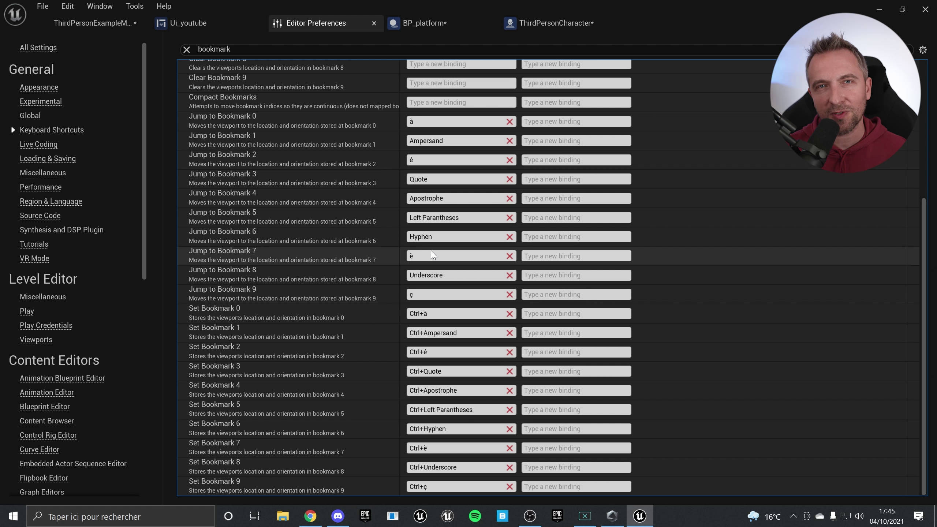
Return to the ThirdPersonExampleMap level, fly away from the arena and recall camera bookmarks 1, 2 and 3.
left_click(92, 23)
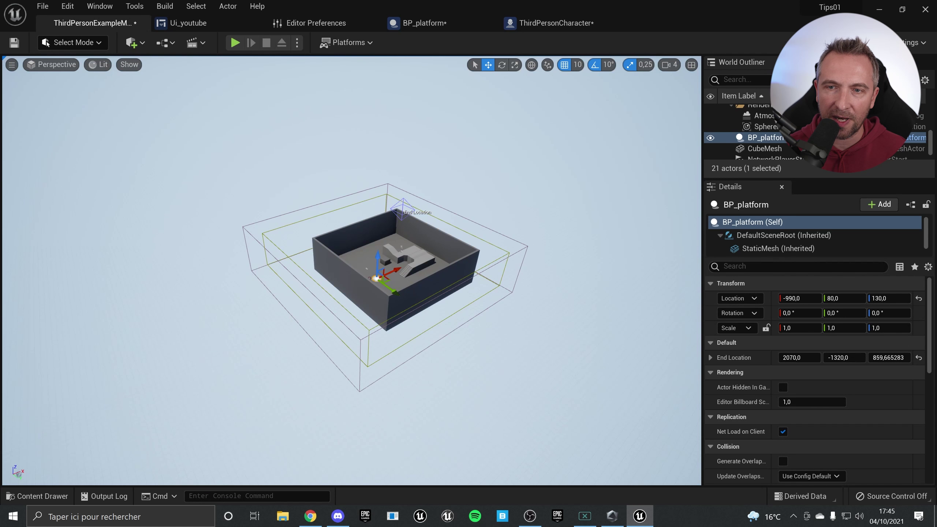
right_click_drag(539, 319, 524, 317)
key("s")
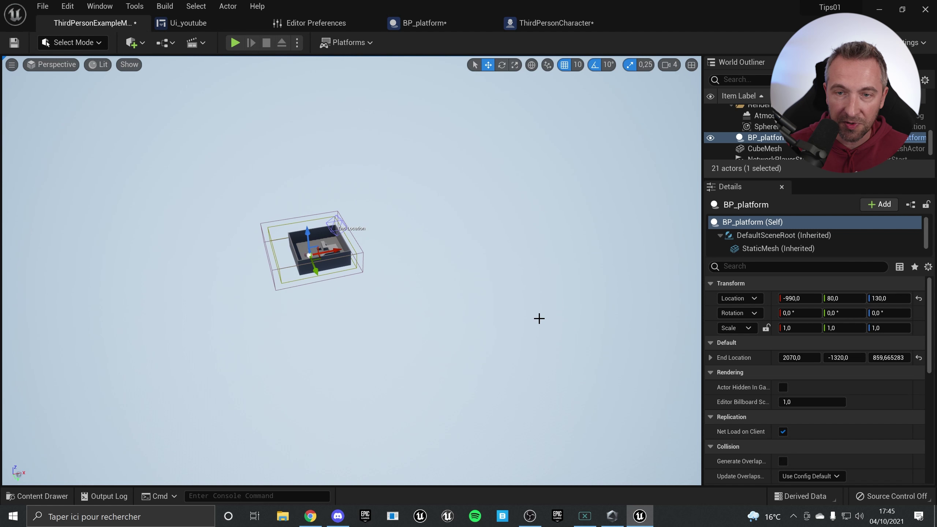
right_click_drag(463, 188, 413, 177)
key("w")
key("1")
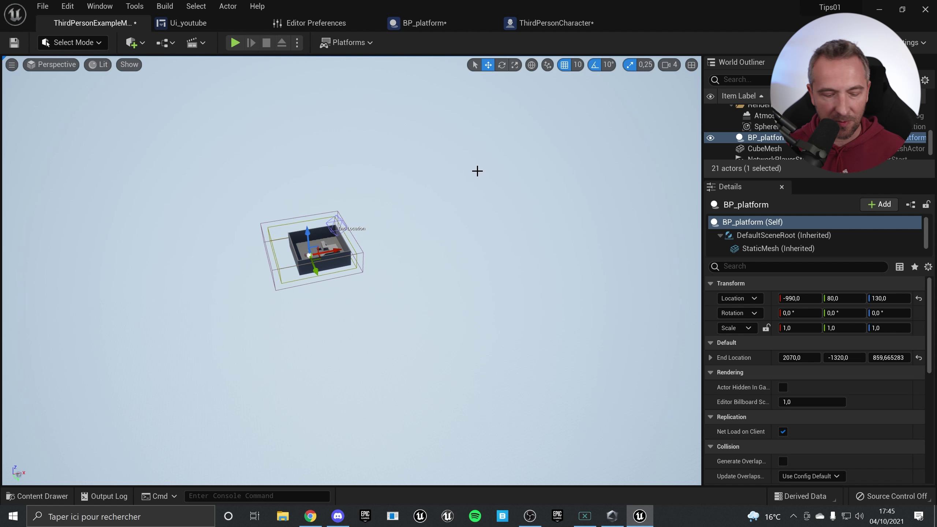
key("2")
key("3")
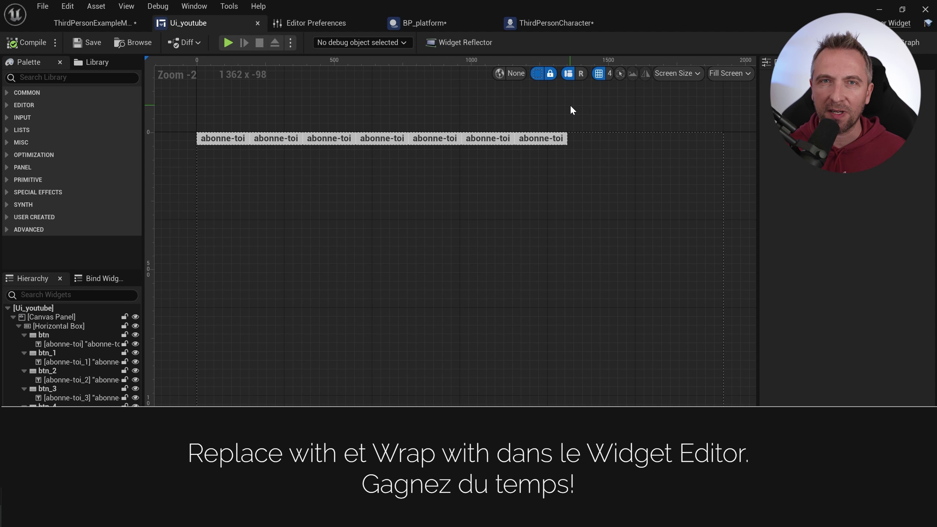
Duplicate the last button, btn_6, inside the Horizontal Box of the Ui_youtube widget.
right_click_drag(444, 235, 482, 242)
scroll(482, 241, "up", 1)
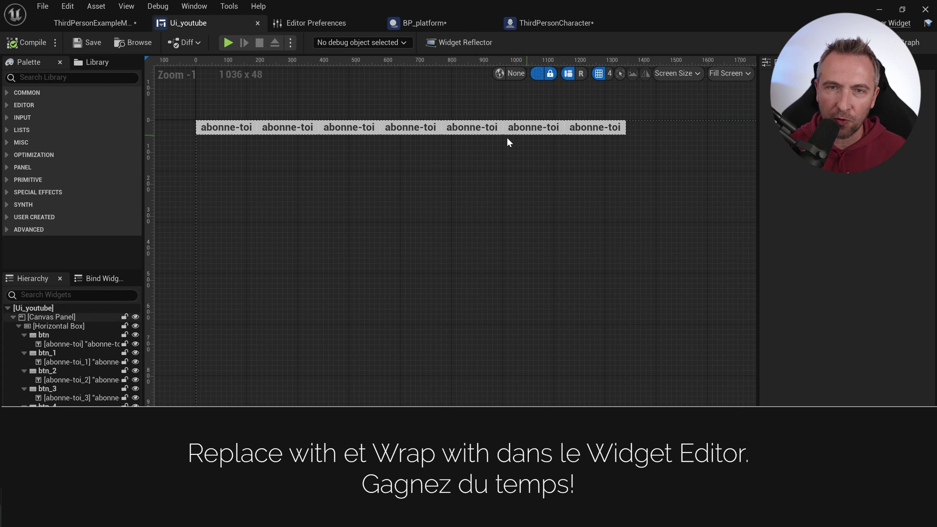
right_click_drag(486, 227, 473, 208)
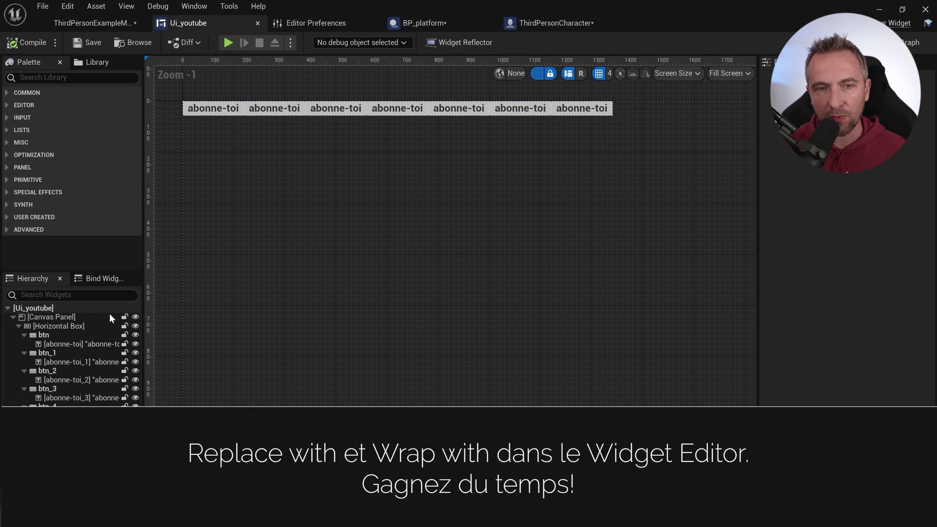
left_click(83, 326)
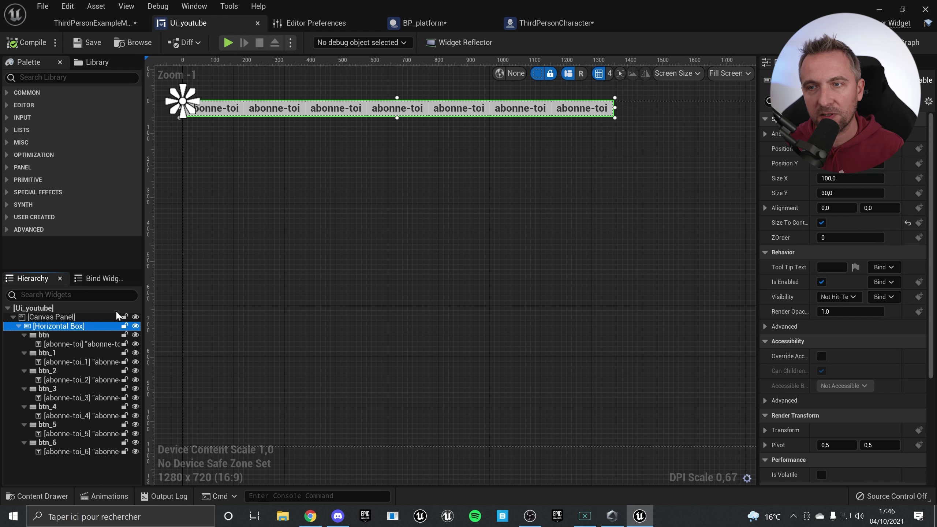
left_click(50, 442)
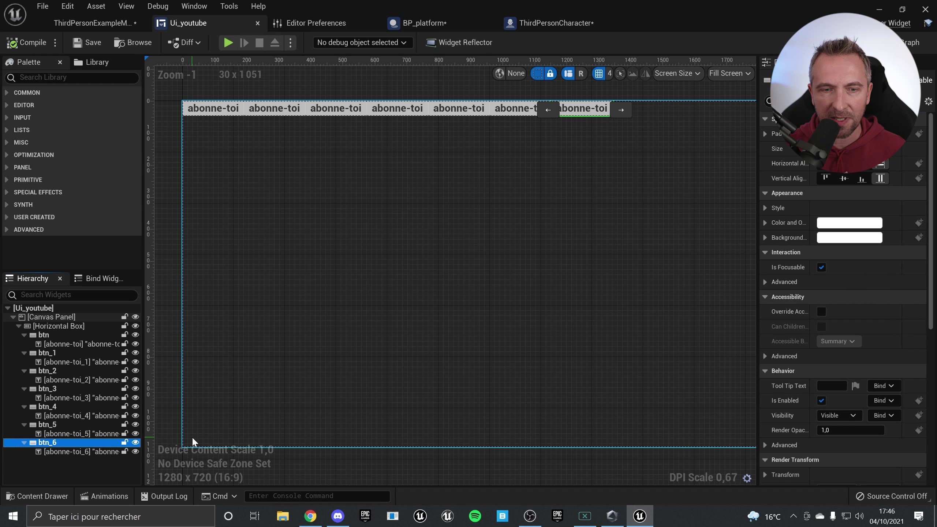
right_click(94, 443)
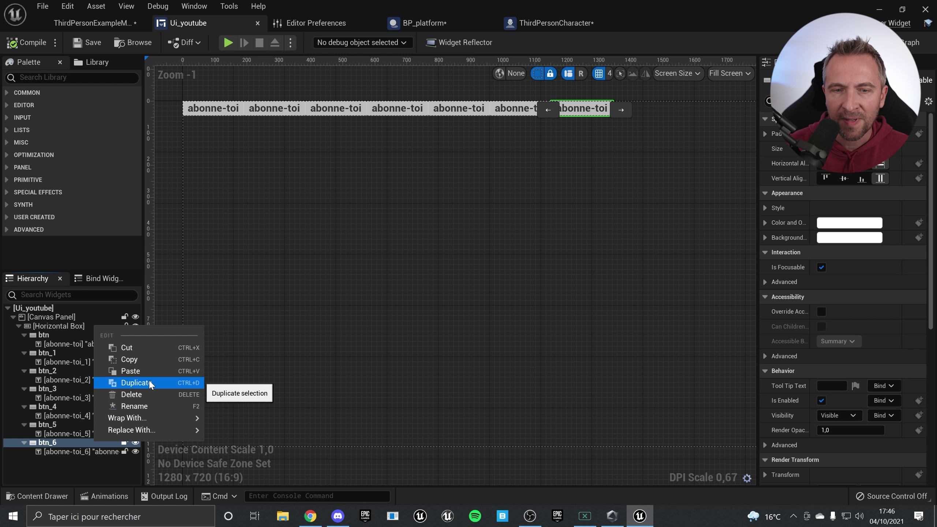
left_click(150, 382)
left_click(644, 147)
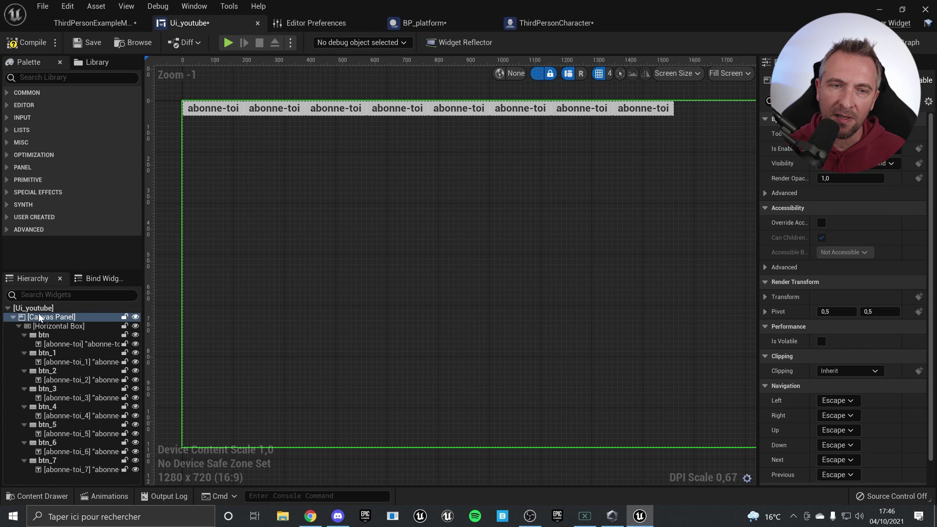
Replace the Horizontal Box holding the abonne-toi buttons with a Vertical Box using Replace With.
left_click(56, 325)
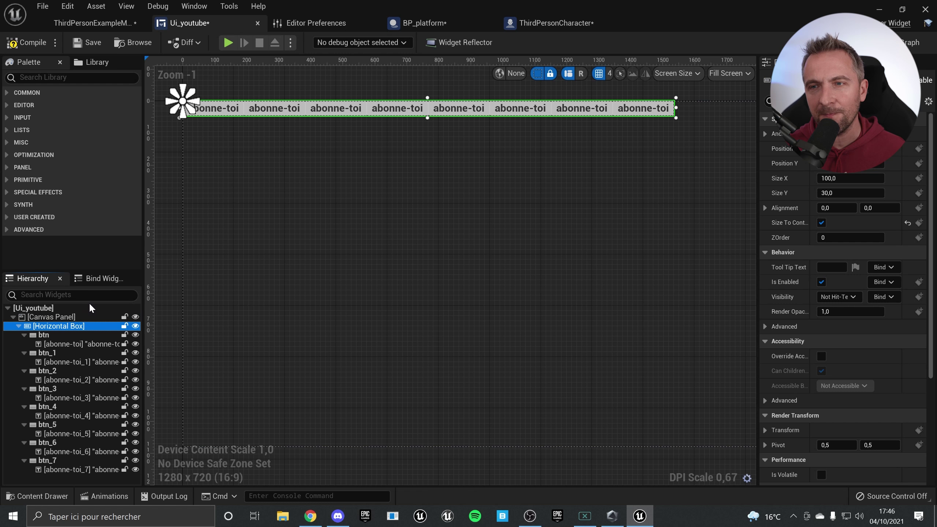
right_click(88, 323)
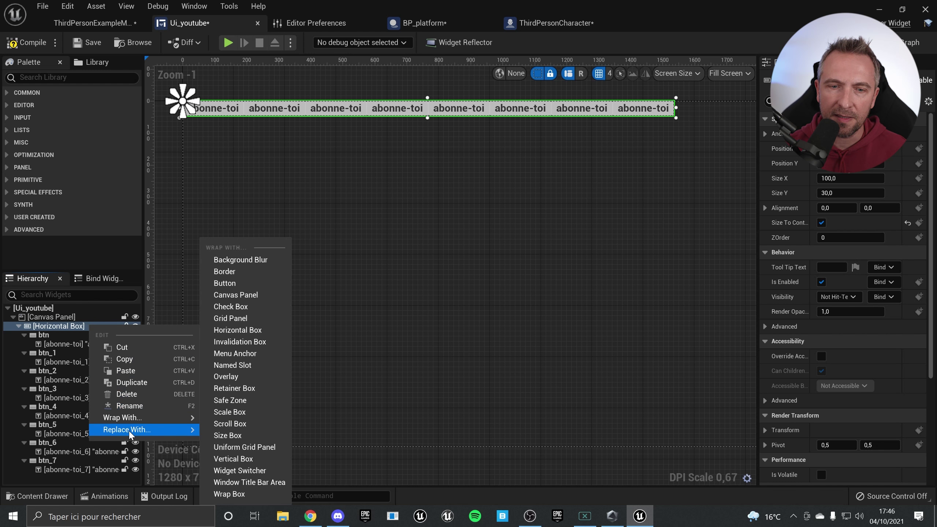
mouse_move(137, 429)
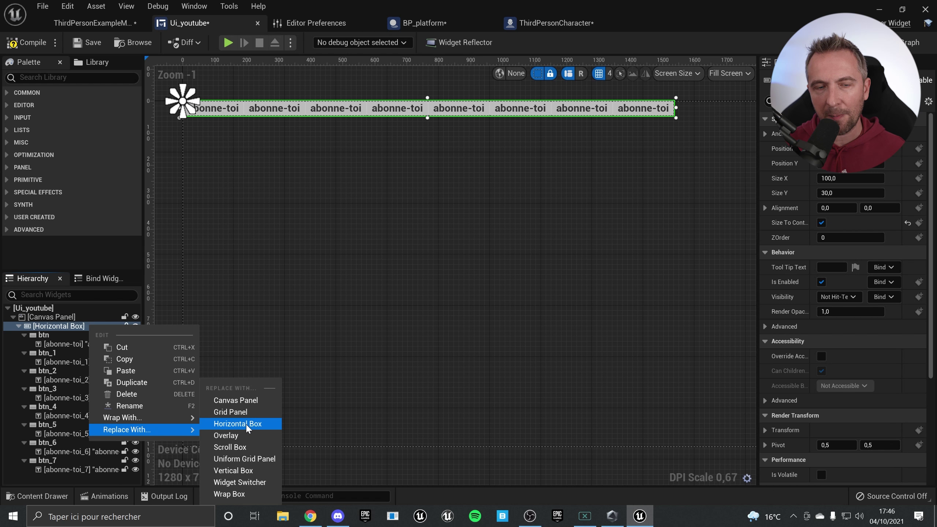
left_click(246, 470)
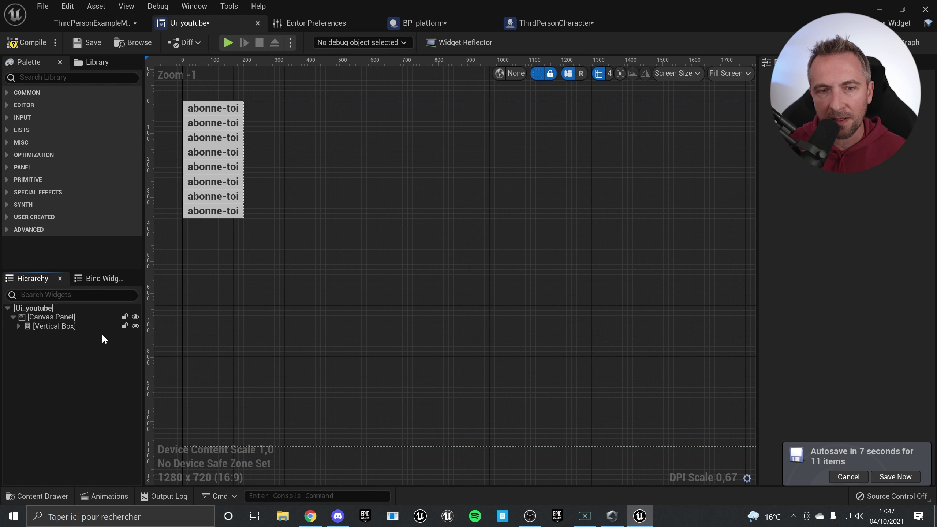
Wrap the Vertical Box with a Border using Wrap With.
left_click(62, 328)
right_click(61, 327)
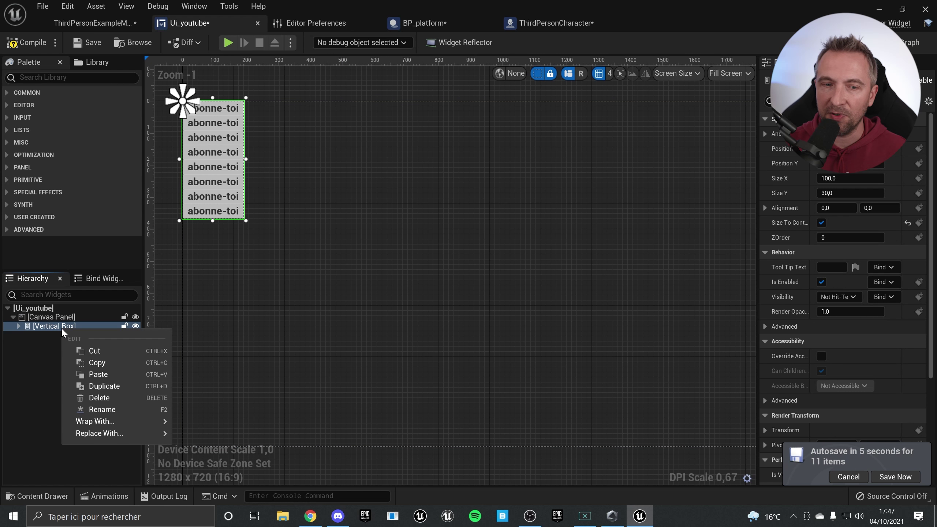
mouse_move(105, 434)
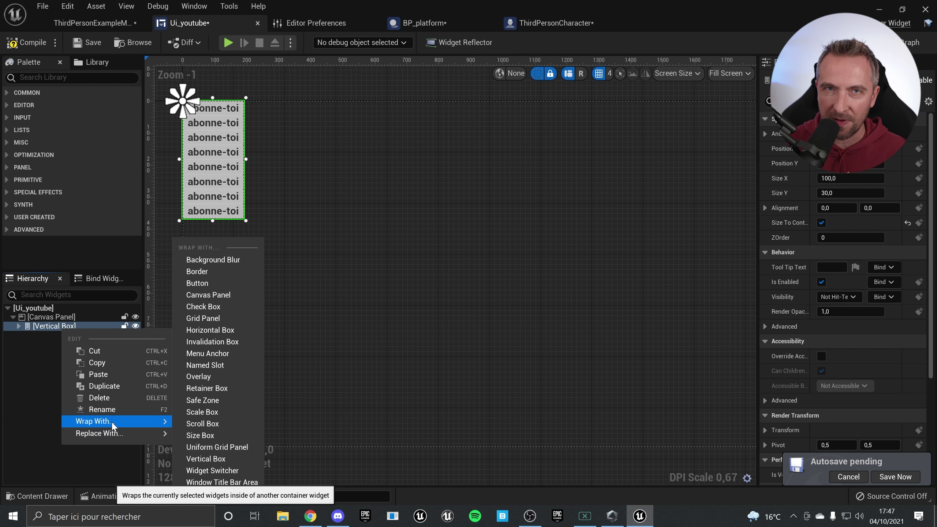
left_click(220, 272)
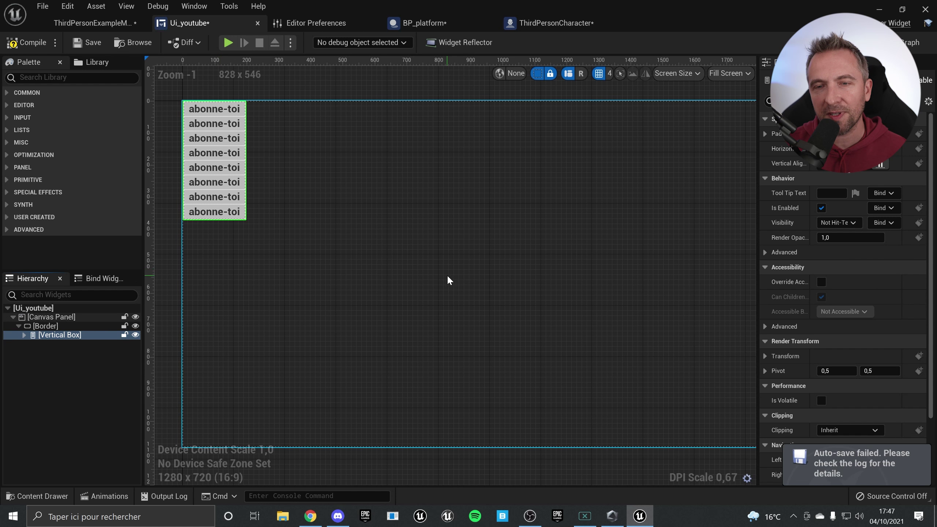
Set the content padding of the Border around the button list to 20 on all sides.
left_click(41, 326)
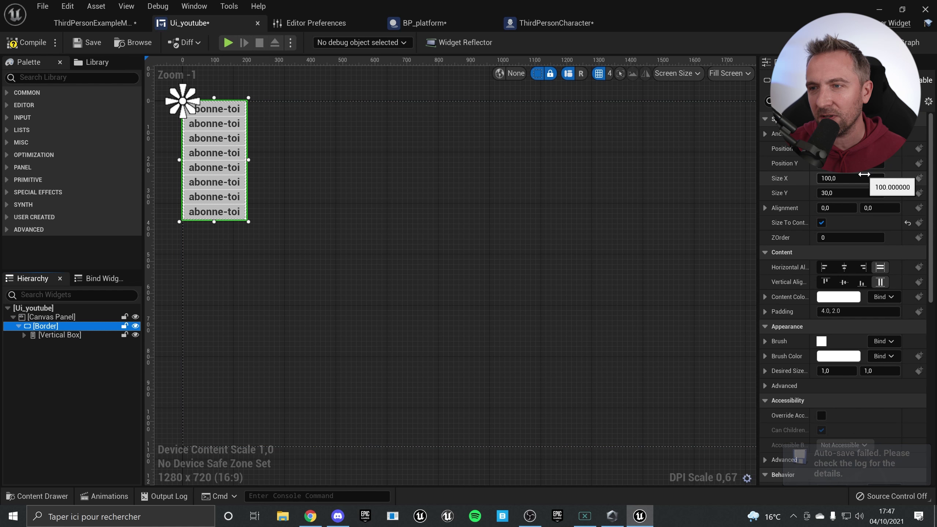
left_click(857, 311)
type("20")
key("Return")
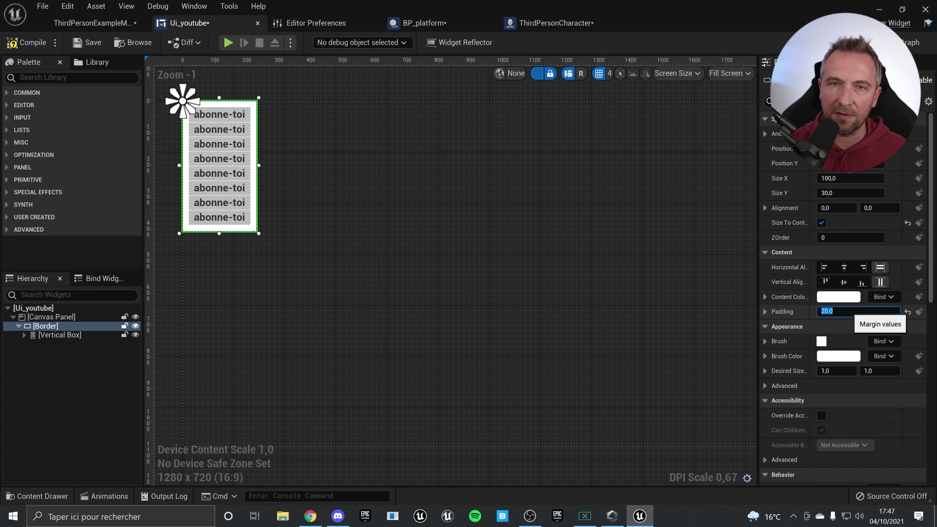
left_click(494, 240)
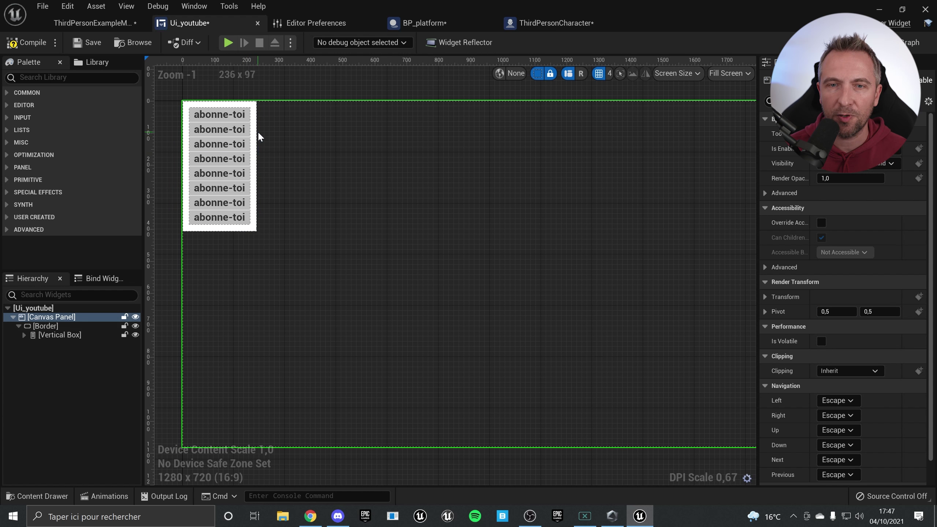
Replace the Vertical Box inside the Border with a Horizontal Box.
left_click(71, 334)
right_click(72, 335)
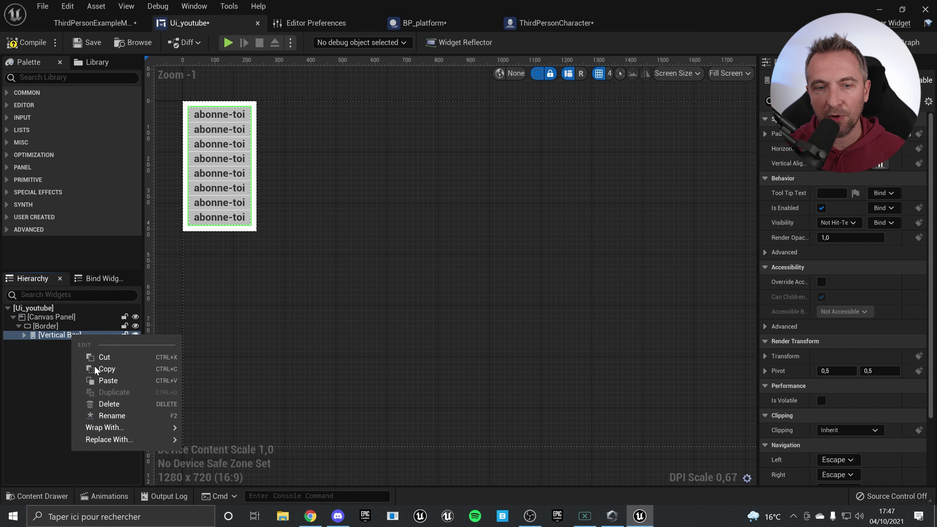
mouse_move(145, 441)
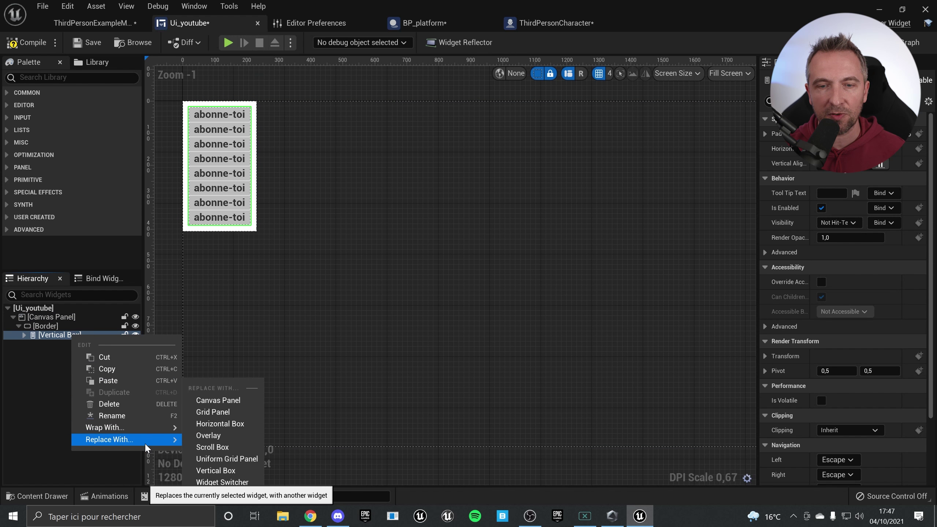
left_click(233, 427)
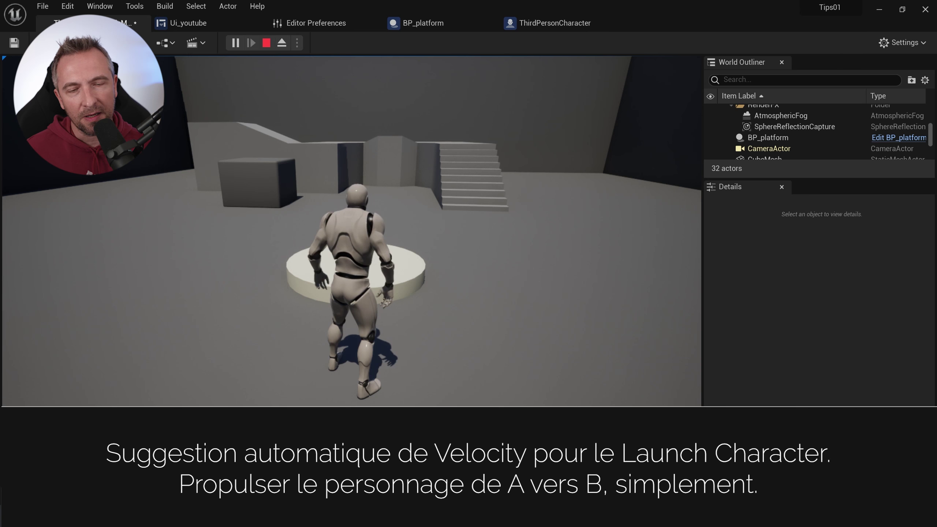
Walk the character onto the round launch platform in the running level and end the play session.
key("w")
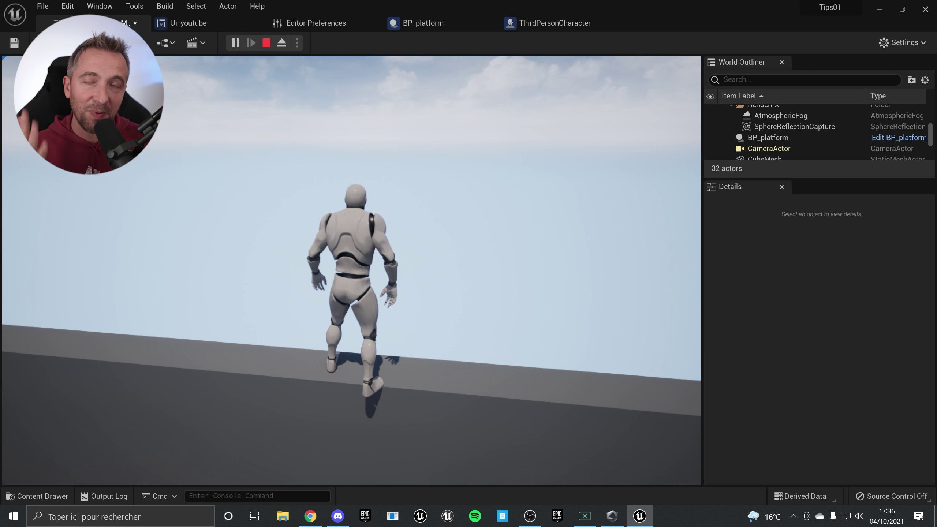
key("Escape")
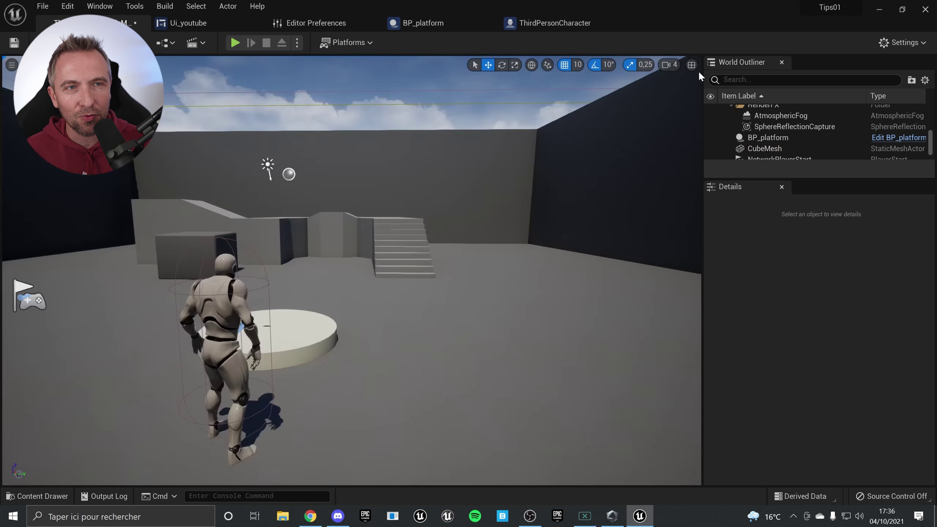
Examine the Launch To Location function in ThirdPersonCharacter, from Launch Character's velocity input back to the Suggest Projectile Velocity Custom Arc node.
left_click(540, 26)
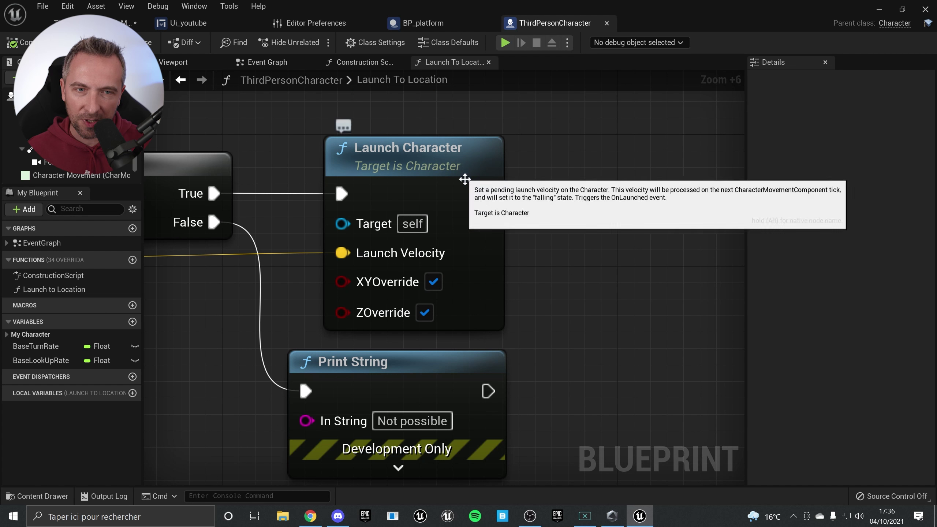
right_click_drag(581, 260, 631, 274)
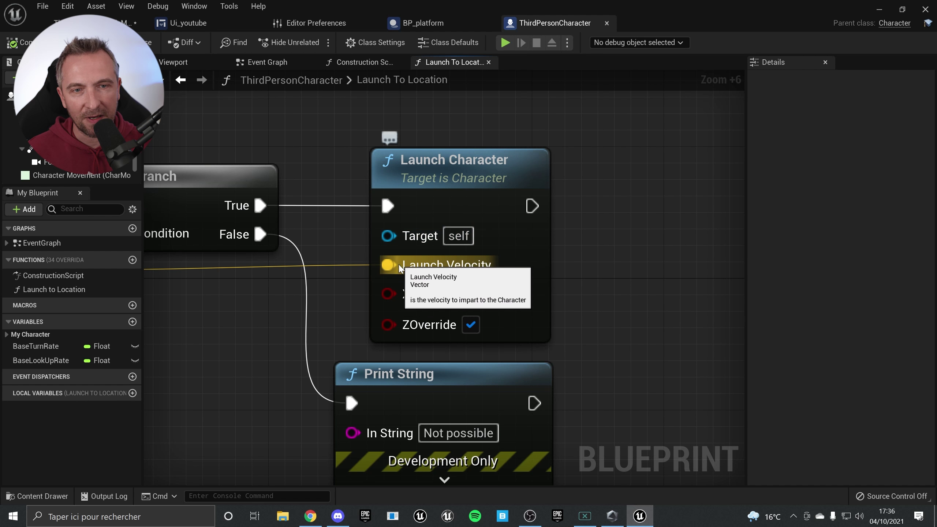
right_click_drag(211, 310, 535, 317)
right_click_drag(147, 274, 361, 275)
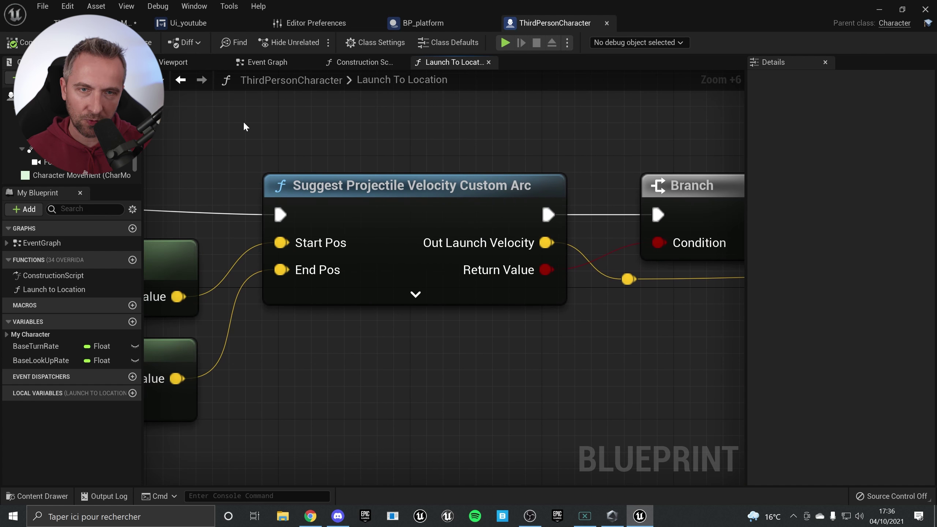
left_click_drag(244, 123, 584, 361)
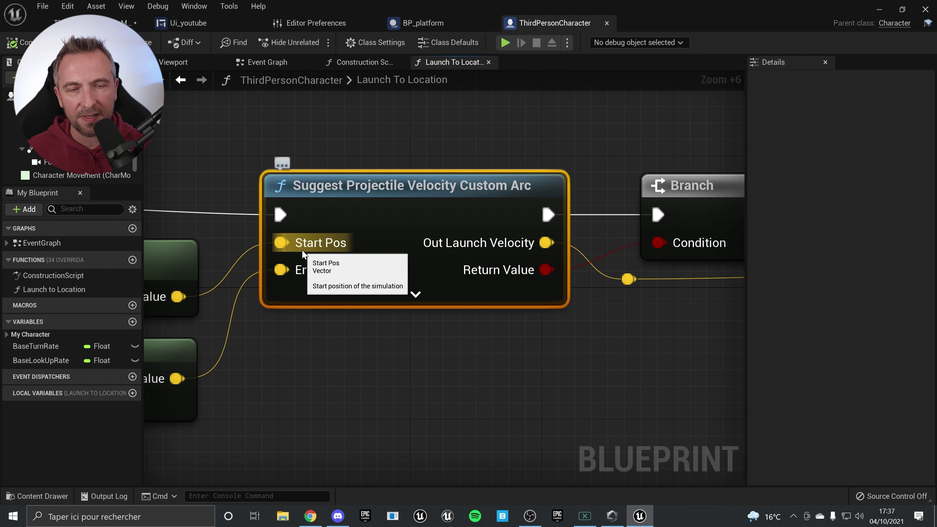
right_click_drag(310, 222, 535, 209)
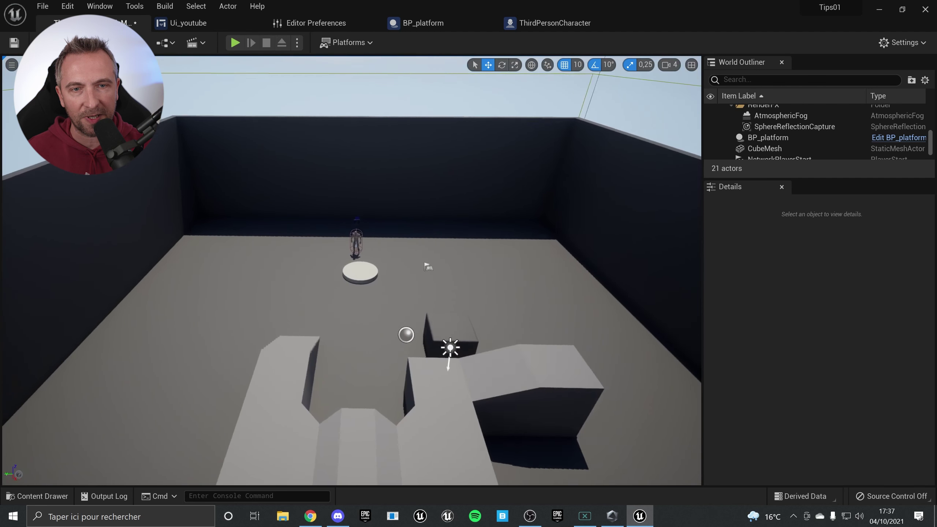
Select the BP_platform disc in the level and check the End Pos input of Suggest Projectile Velocity Custom Arc.
right_click_drag(320, 299, 387, 307)
left_click(276, 297)
right_click_drag(276, 298, 228, 293)
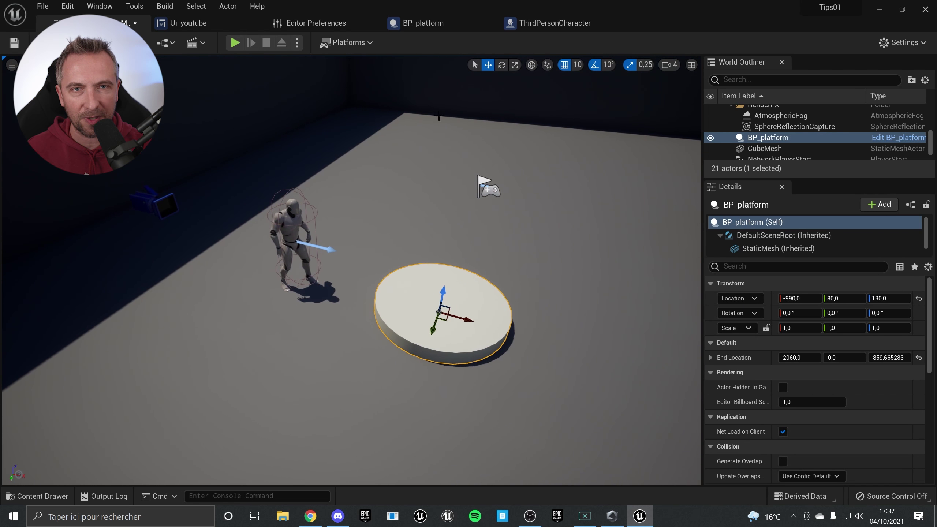
left_click(537, 23)
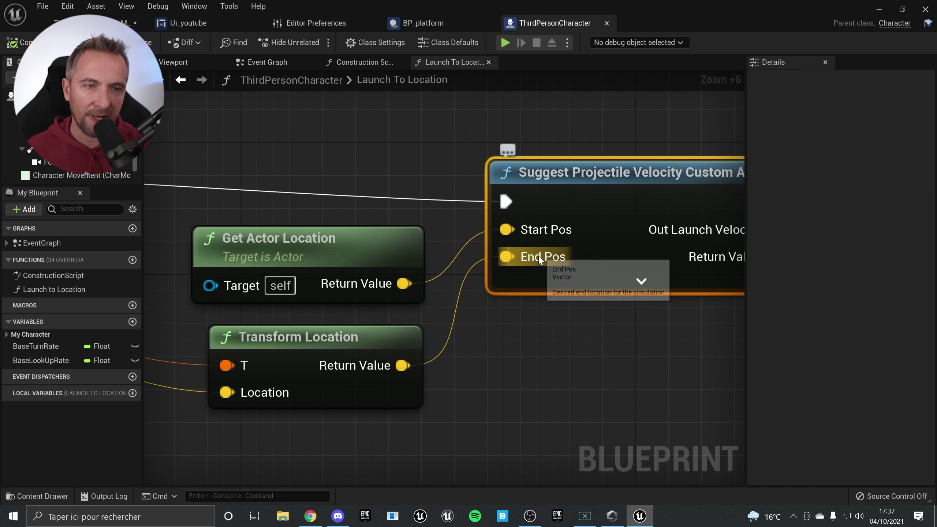
left_click(116, 23)
Look over the platform and the stair structure in the level and inspect BP_platform's End Location property.
right_click_drag(479, 255, 461, 257)
right_click_drag(431, 330, 373, 377)
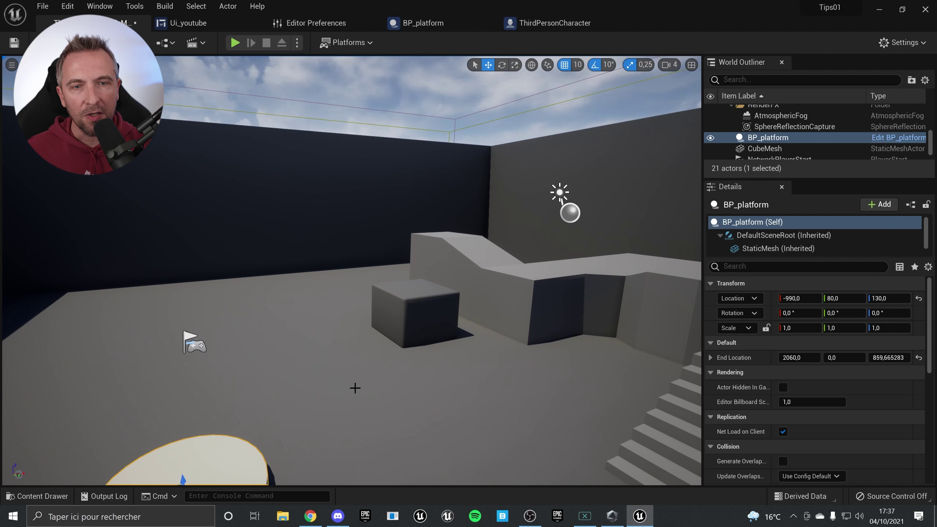
right_click_drag(459, 315, 454, 279)
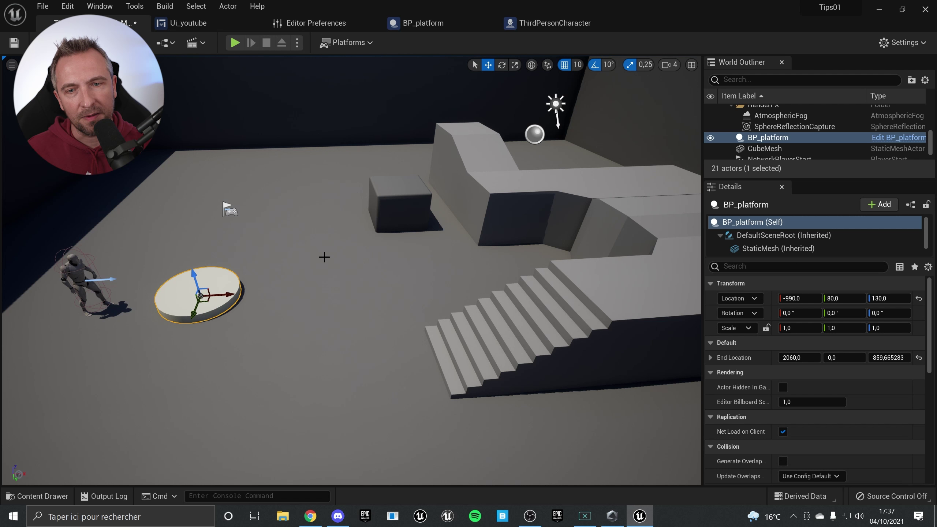
left_click(710, 357)
left_click(709, 357)
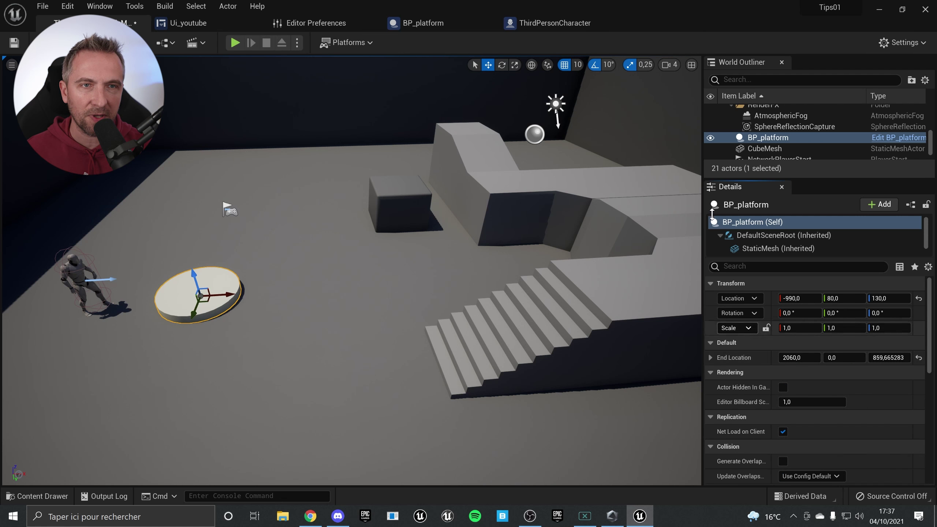
Review the endLocation variable's Instance Editable and Show 3D Widget options in the BP_platform Blueprint, and return to the level.
left_click(441, 24)
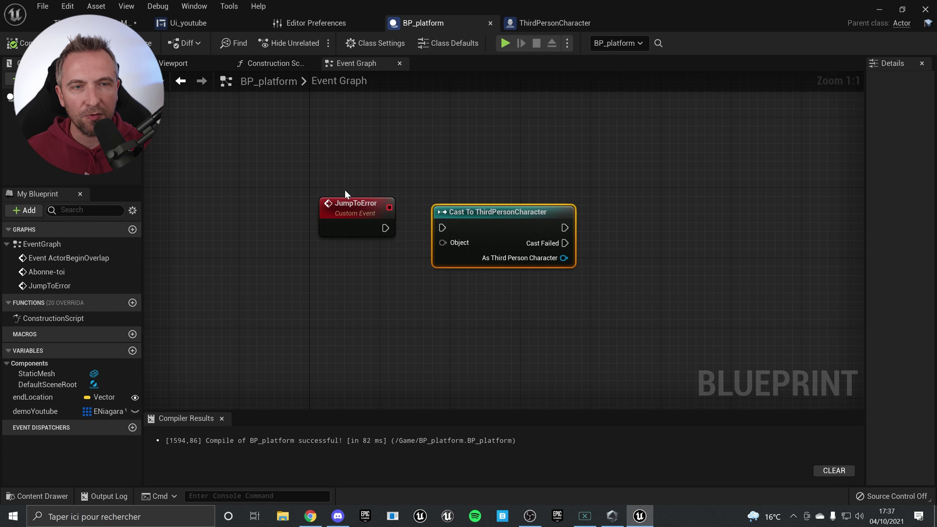
left_click(42, 400)
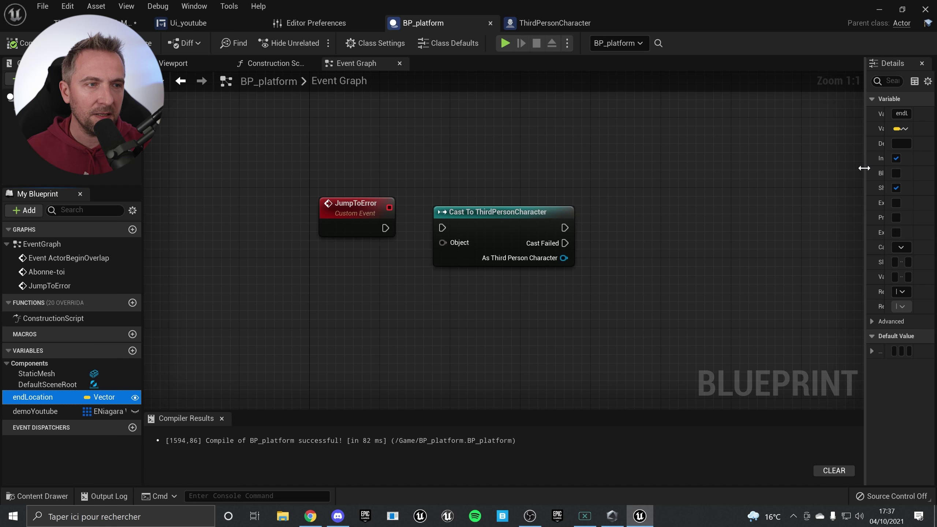
left_click_drag(864, 168, 722, 166)
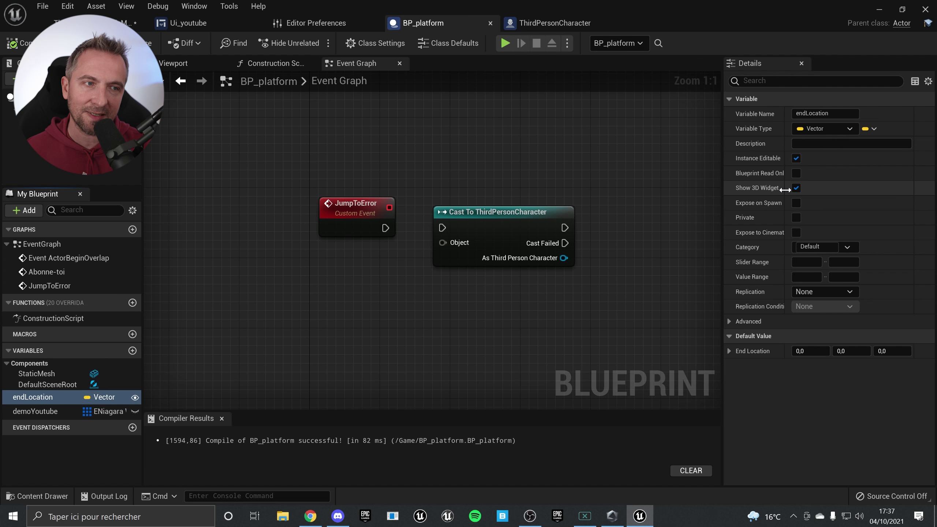
left_click_drag(784, 189, 793, 190)
left_click(137, 25)
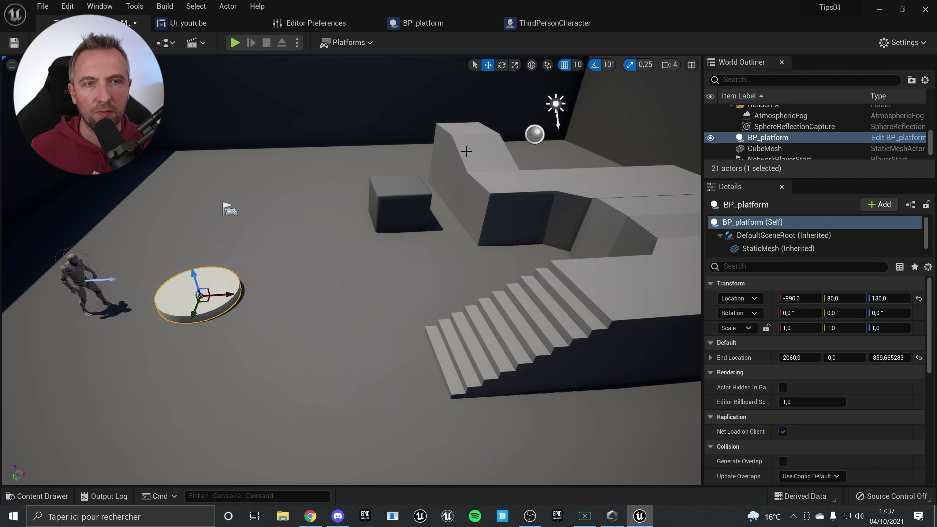
Move BP_platform's End Location handle in the level to X 2070, Y -1320 and play-test the character launch.
right_click_drag(495, 166, 598, 144)
right_click_drag(365, 254, 359, 265)
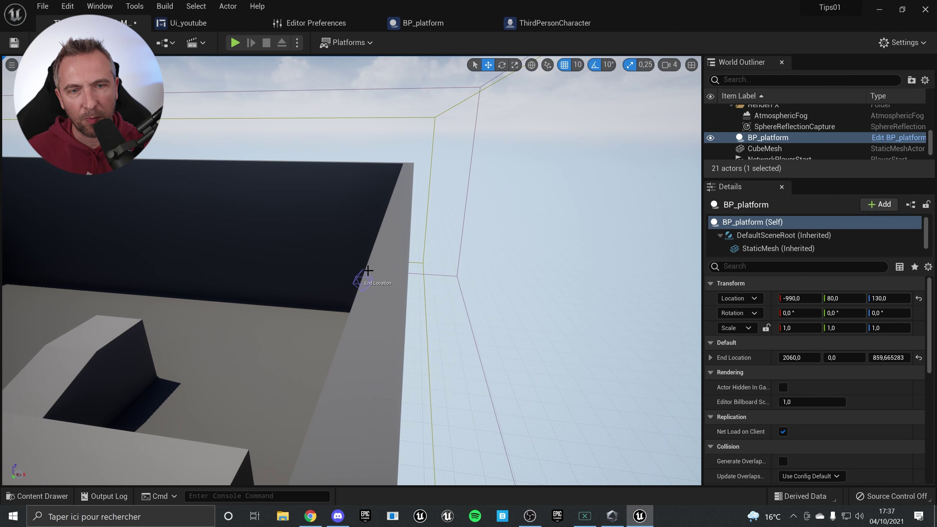
left_click(368, 271)
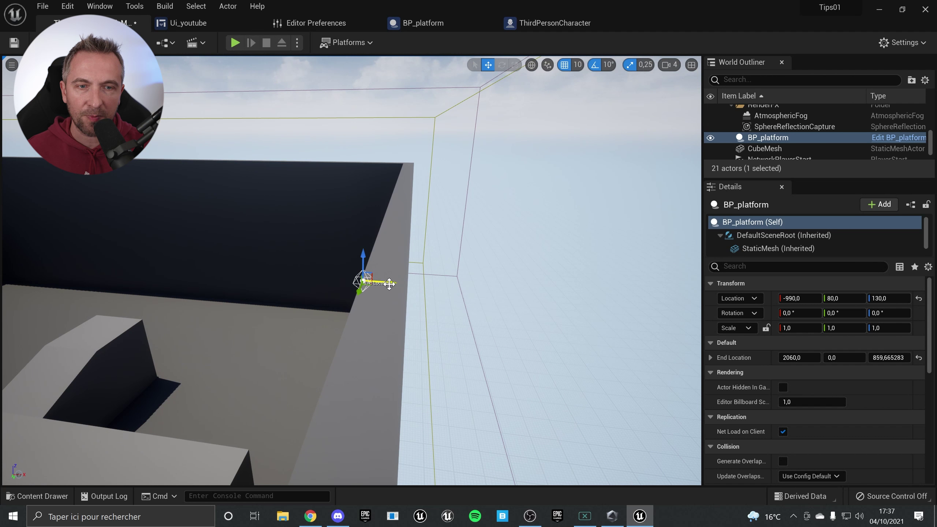
left_click_drag(398, 284, 412, 284)
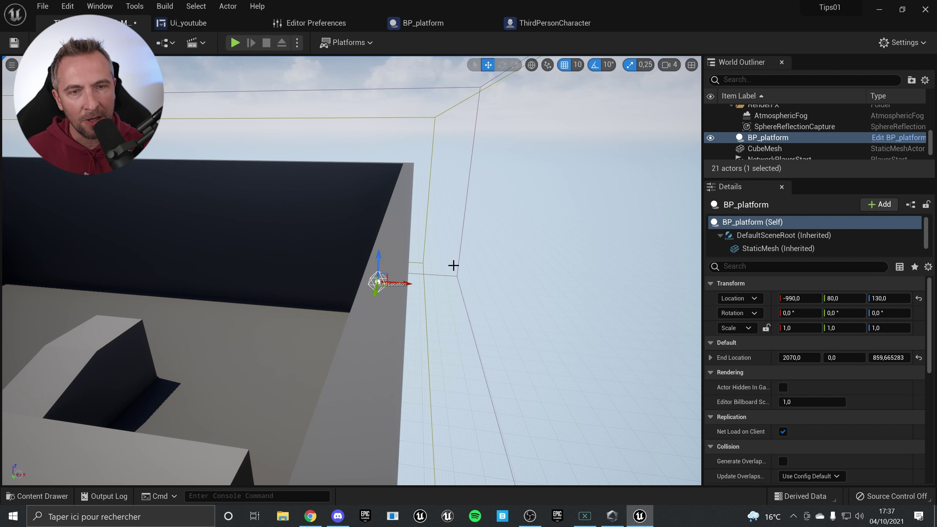
left_click_drag(453, 265, 681, 167, "alt")
right_click_drag(600, 231, 631, 230)
left_click(235, 43)
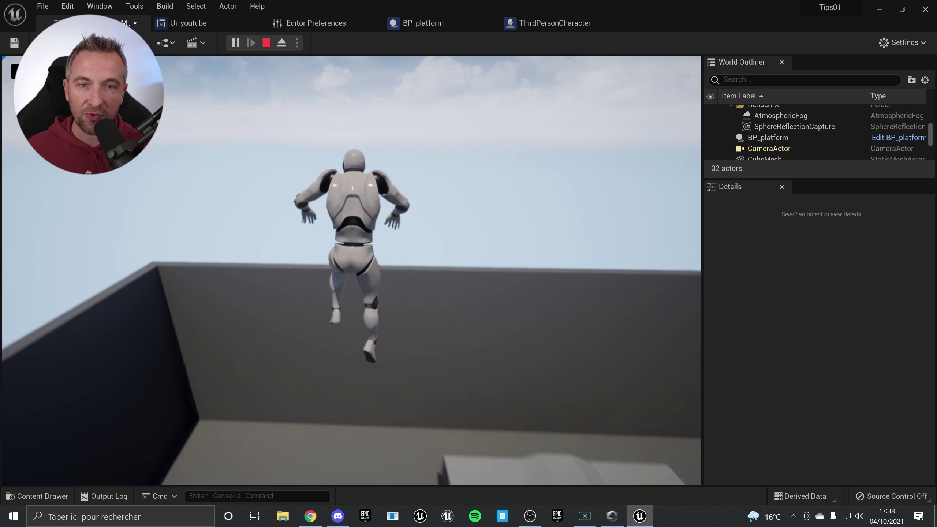
key("Escape")
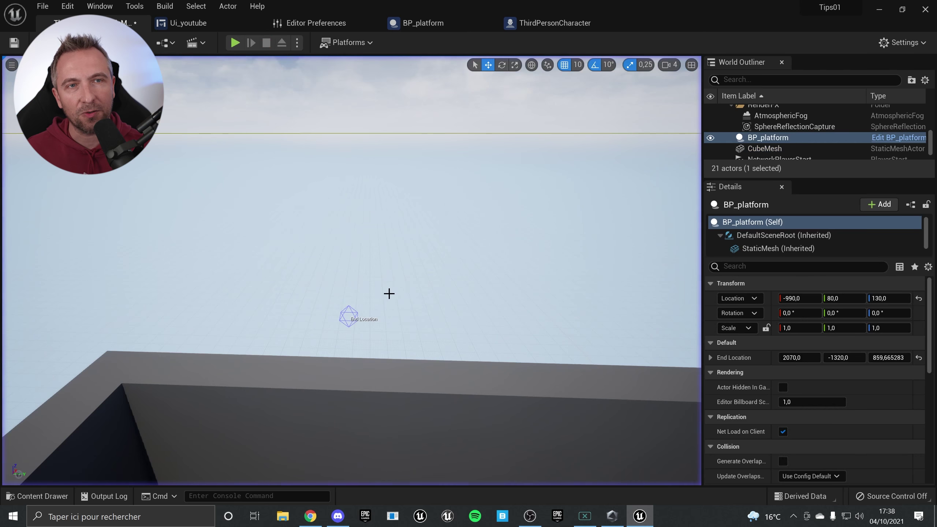
Examine the Launch To Location function in ThirdPersonCharacter, from Suggest Projectile Velocity Custom Arc's outputs through the Branch to Launch Character and Print String.
left_click(553, 23)
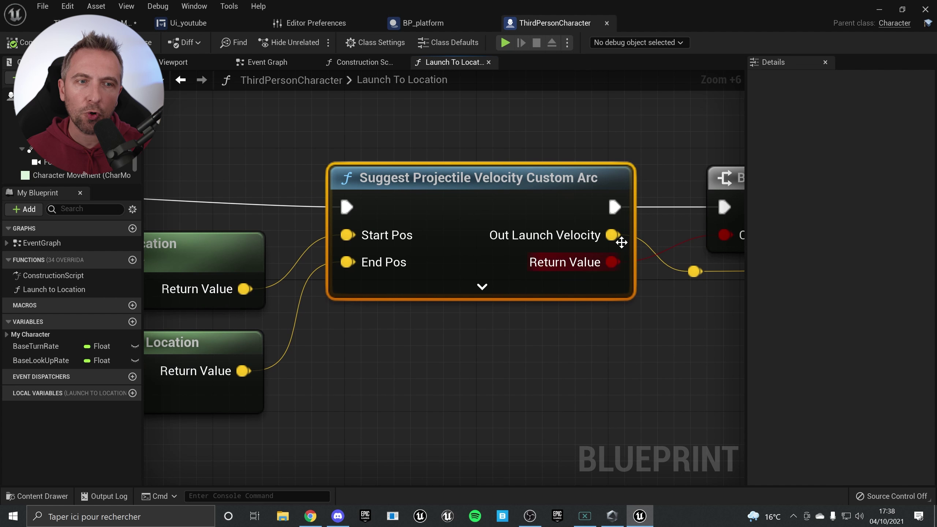
right_click_drag(538, 245, 492, 259)
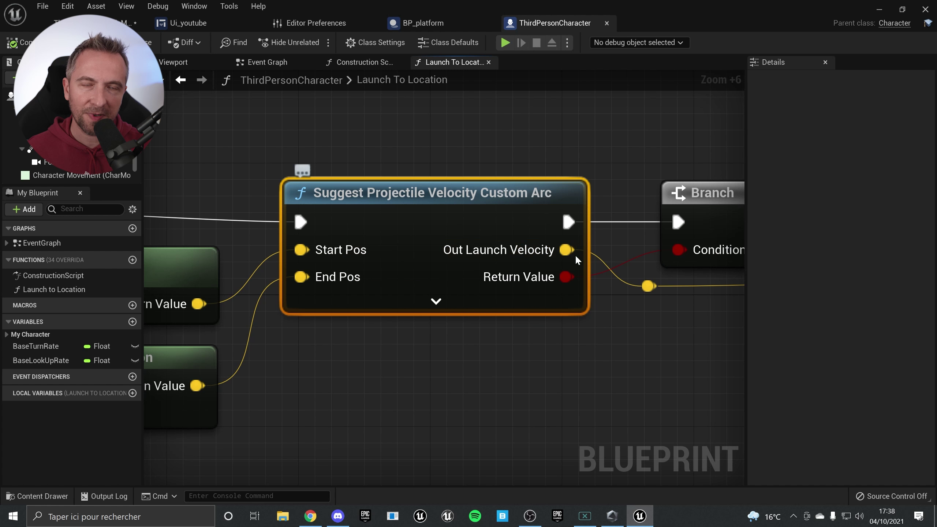
right_click_drag(570, 259, 356, 286)
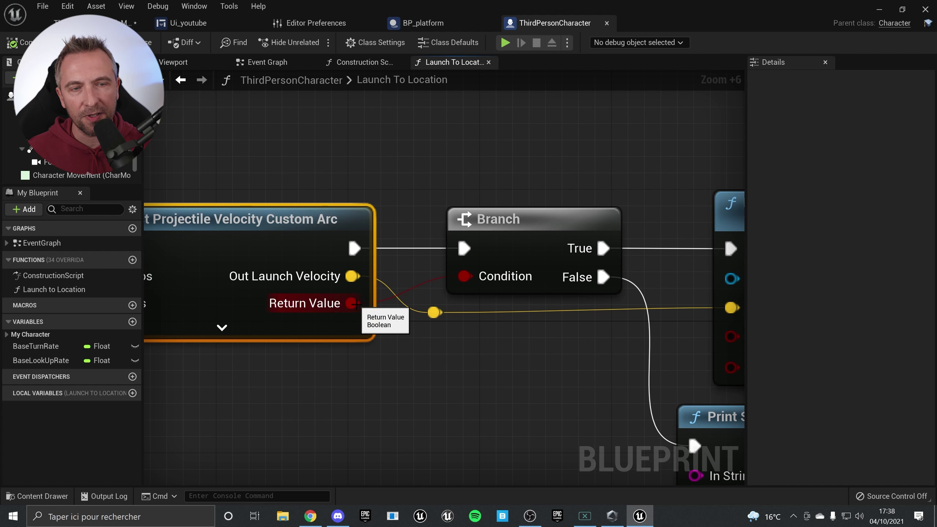
right_click_drag(565, 152, 425, 140)
left_click_drag(446, 141, 454, 332)
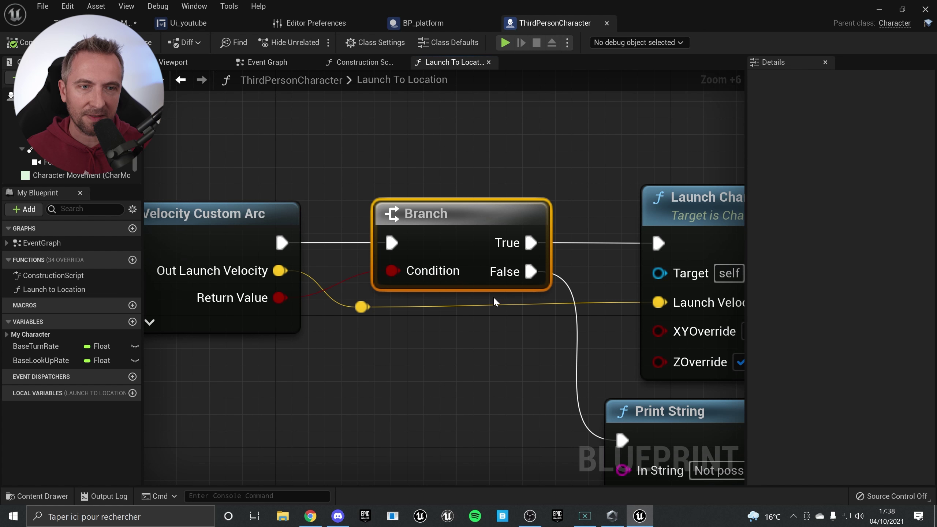
right_click_drag(564, 232, 251, 234)
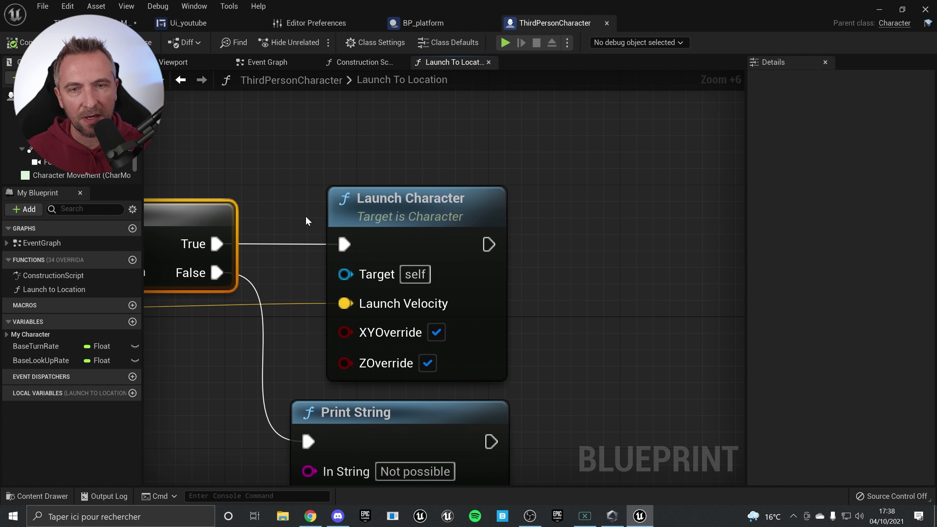
right_click_drag(305, 216, 391, 165)
left_click(481, 145)
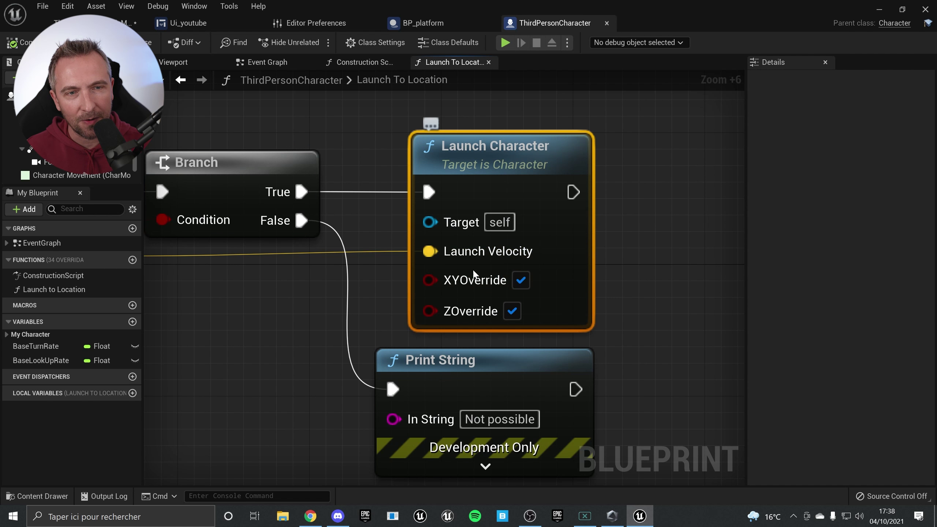
Review the separate Suggest Projectile Velocity node's inputs, including Launch Speed, Trace Option and Favor High Arc.
right_click_drag(324, 325, 642, 324)
scroll(272, 344, "down", 5)
right_click_drag(259, 360, 517, 249)
right_click_drag(534, 352, 502, 45)
scroll(402, 187, "up", 2)
right_click_drag(430, 138, 401, 143)
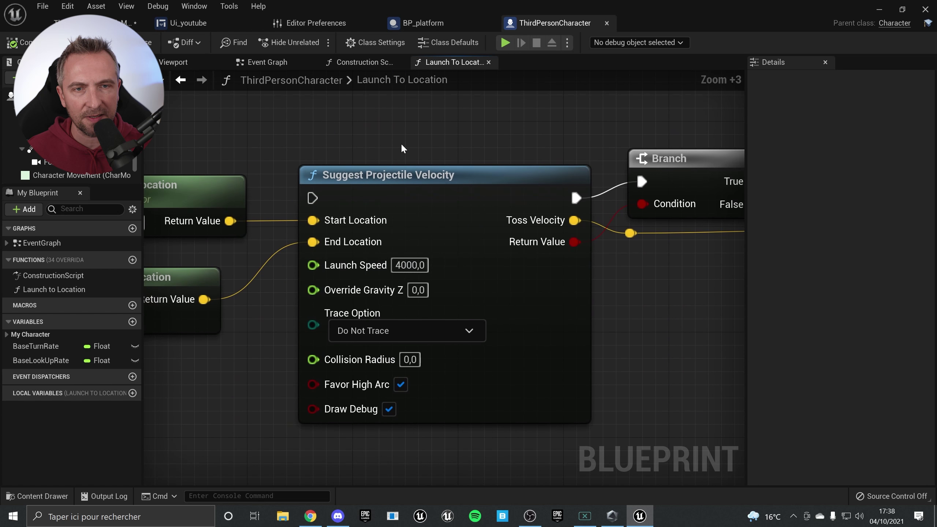
right_click_drag(288, 155, 588, 359)
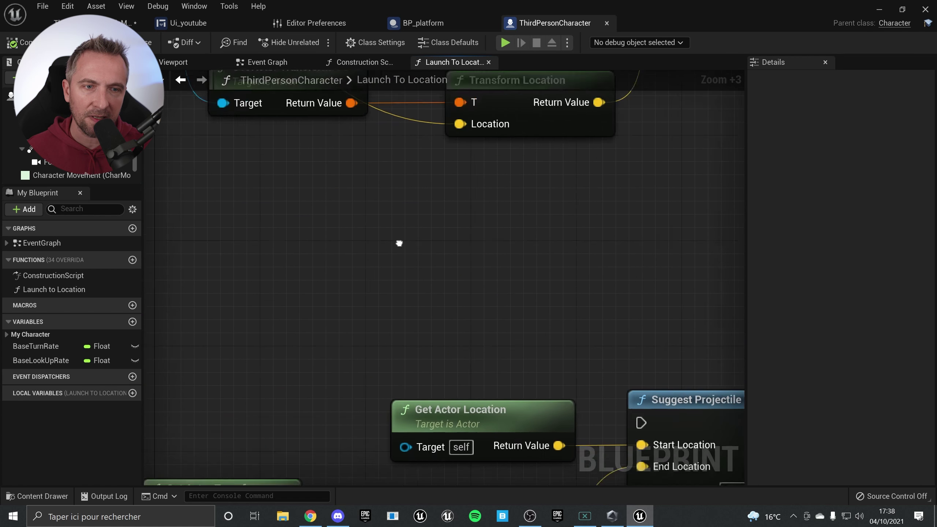
Connect the Launch To Location entry node's execution output to the Suggest Projectile Velocity node and compile the Blueprint.
right_click_drag(370, 222, 473, 296)
scroll(413, 214, "down", 3)
scroll(305, 151, "down", 2)
left_click_drag(280, 145, 540, 370)
right_click_drag(565, 404, 441, 245)
scroll(441, 248, "up", 6, "ctrl")
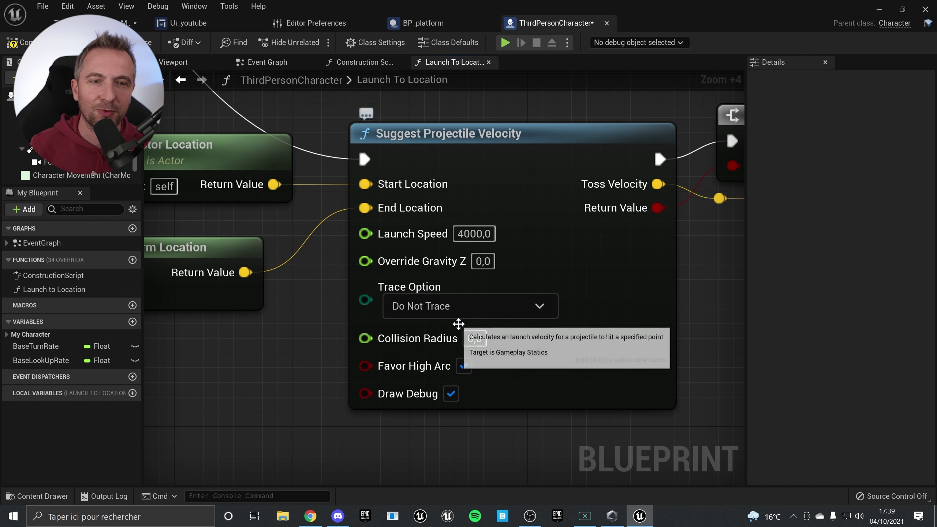
left_click(17, 43)
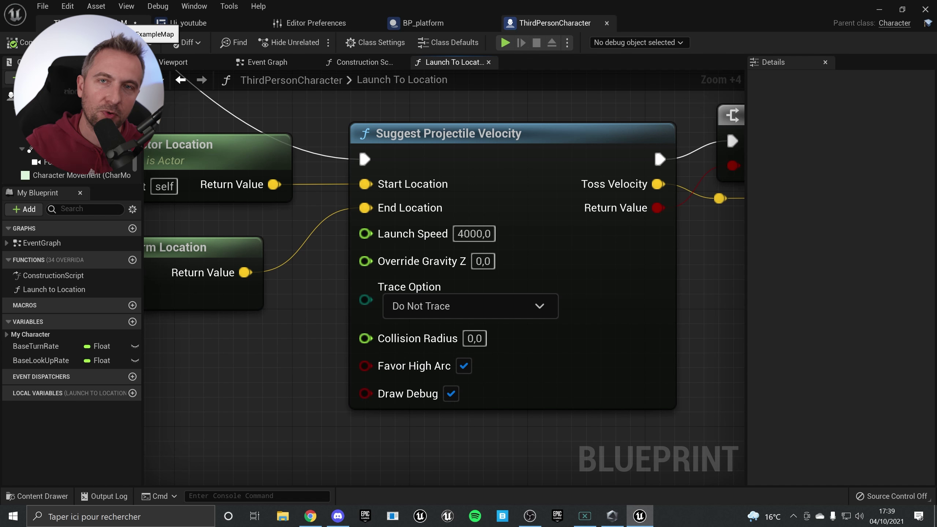
Play-test the launch driven by Suggest Projectile Velocity in the level, and return to the ThirdPersonCharacter Blueprint.
left_click(127, 23)
left_click(234, 42)
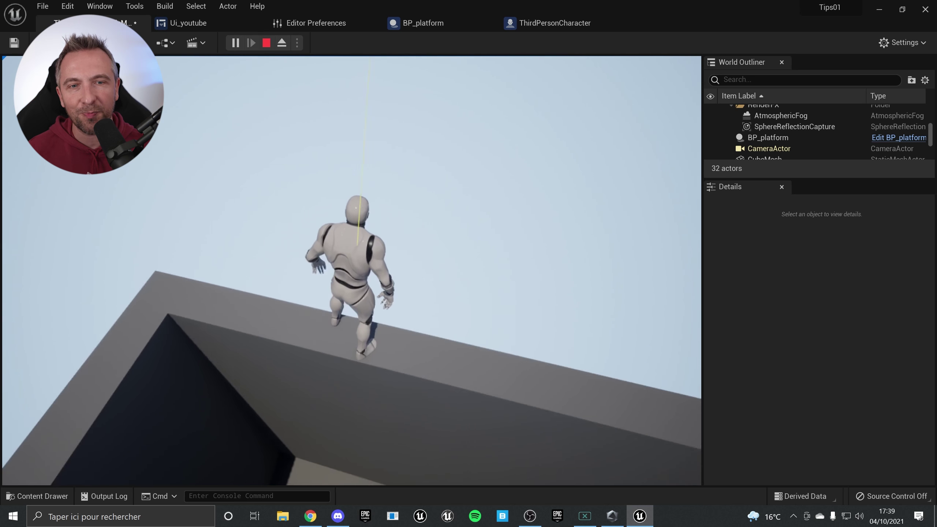
key("Escape")
left_click(575, 30)
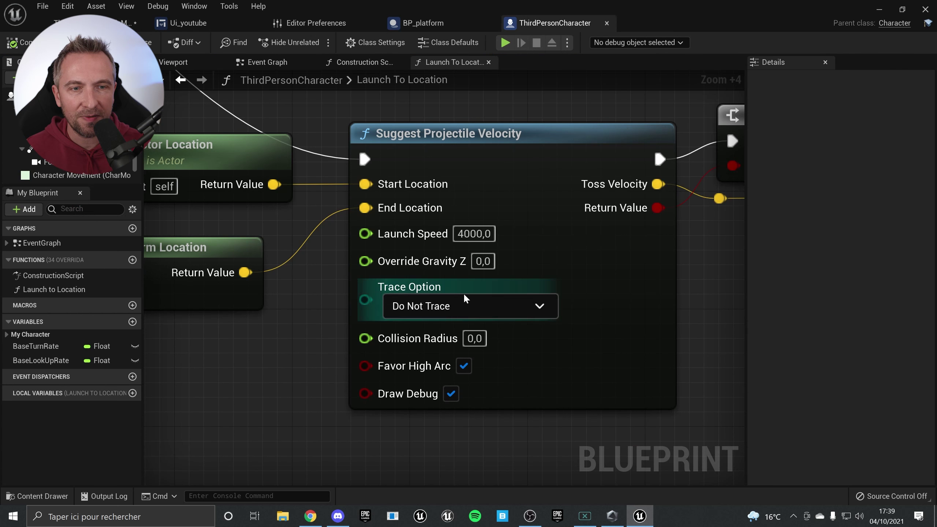
Reconnect the Launch To Location entry node's execution output to Suggest Projectile Velocity Custom Arc.
scroll(513, 226, "down", 7)
scroll(489, 200, "up", 8)
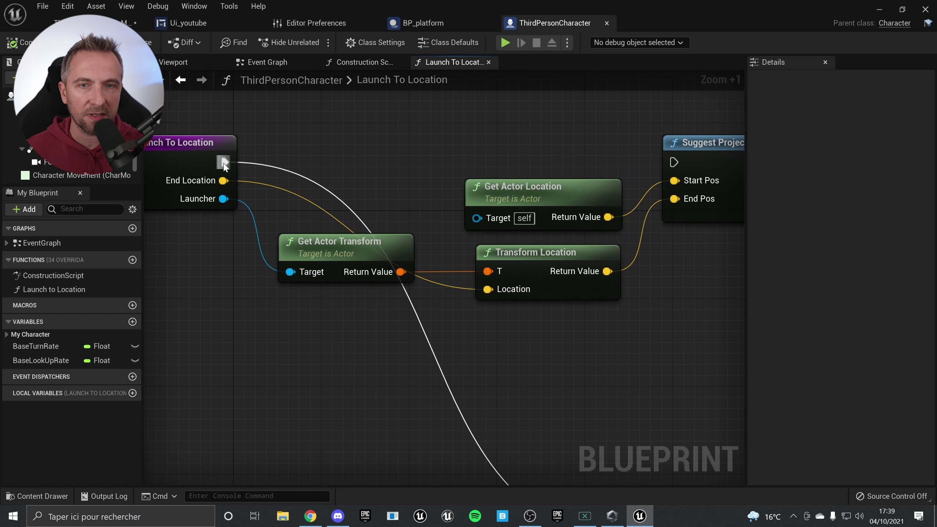
left_click_drag(225, 162, 674, 162)
right_click_drag(665, 291, 592, 284)
scroll(477, 303, "up", 3)
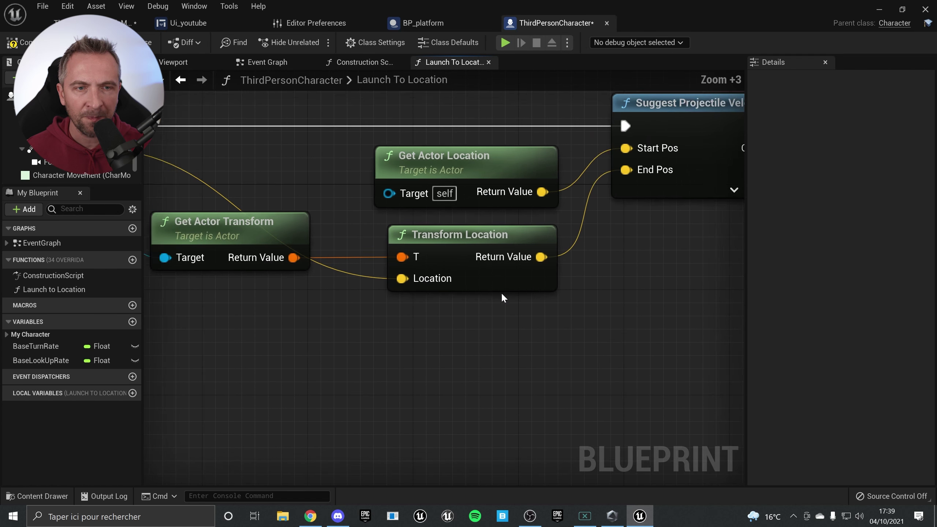
Select the Transform Location node and trace its T and Location inputs back to Get Actor Transform and End Location.
left_click(488, 234)
right_click_drag(575, 357, 667, 383)
scroll(643, 350, "down", 2)
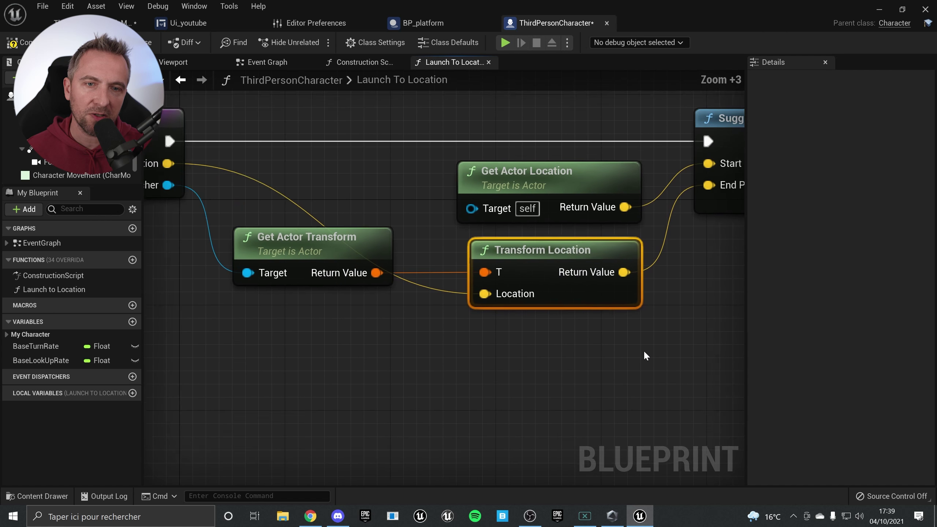
right_click_drag(646, 307, 608, 306)
scroll(515, 255, "down", 1)
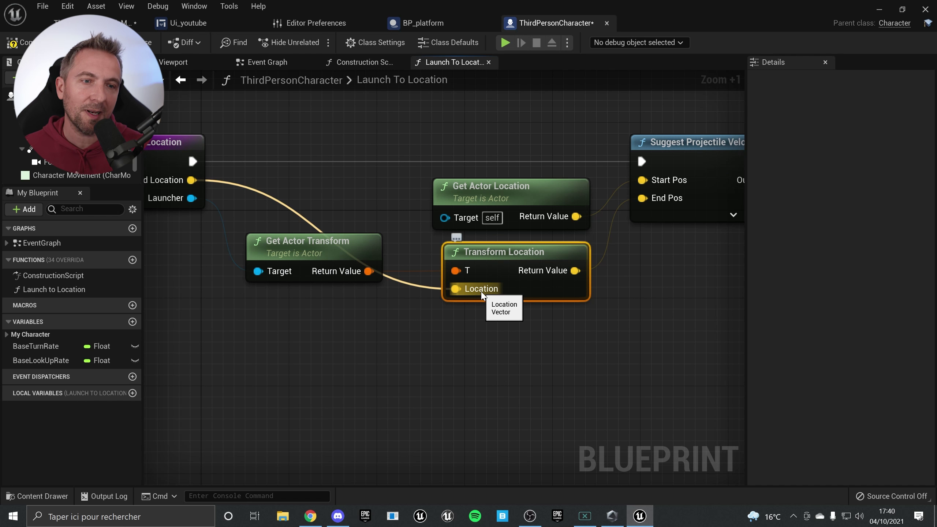
right_click_drag(368, 285, 426, 286)
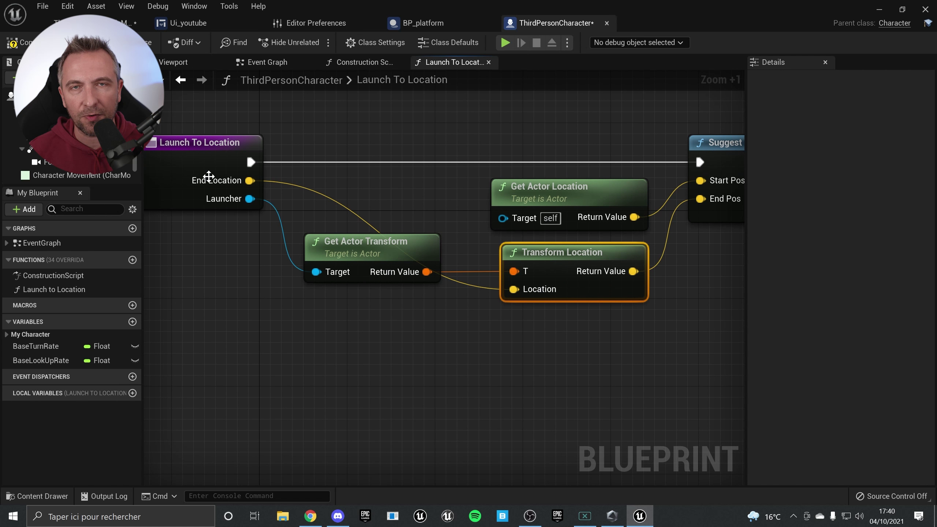
right_click_drag(417, 196, 322, 183)
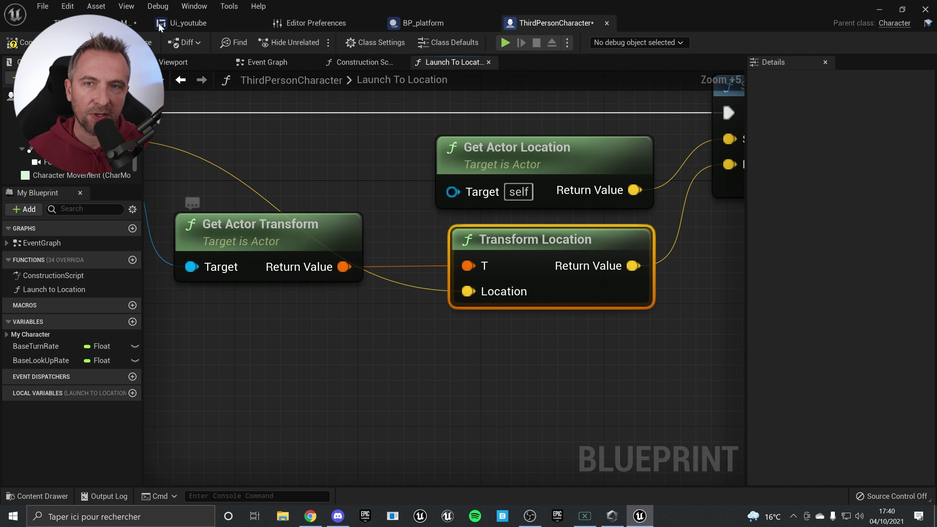
Focus on the BP_platform disc in the level, and return to the Transform Location node's link into End Pos.
left_click(96, 24)
key("w")
right_click_drag(406, 353, 384, 308)
key("f")
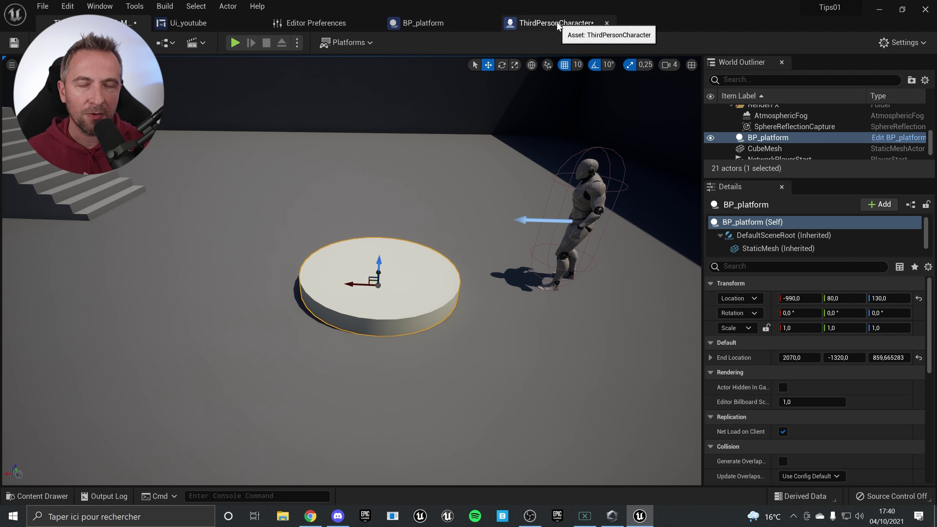
left_click(502, 29)
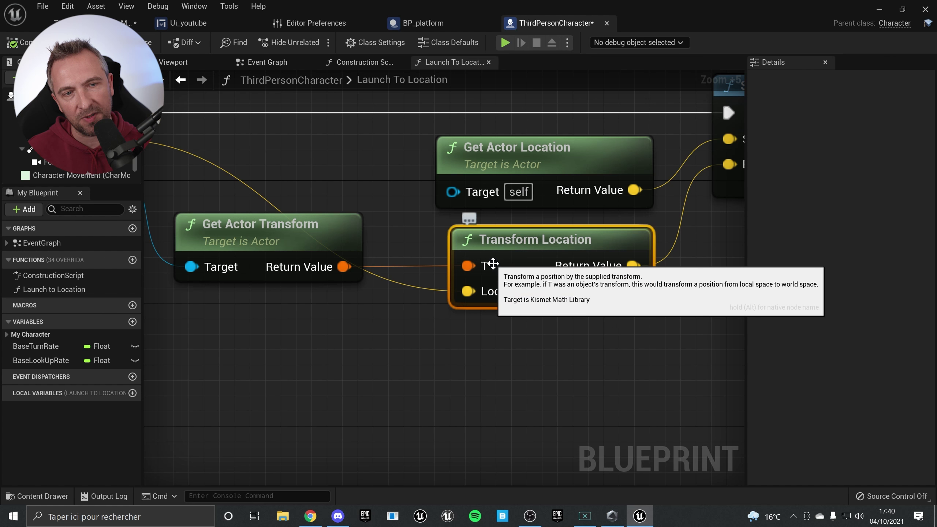
right_click_drag(695, 244, 574, 274)
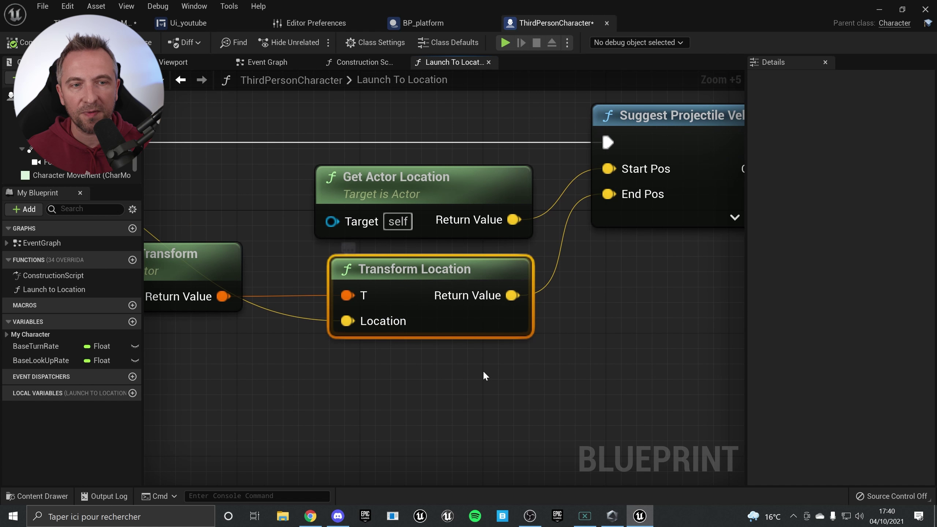
right_click_drag(655, 219, 618, 314)
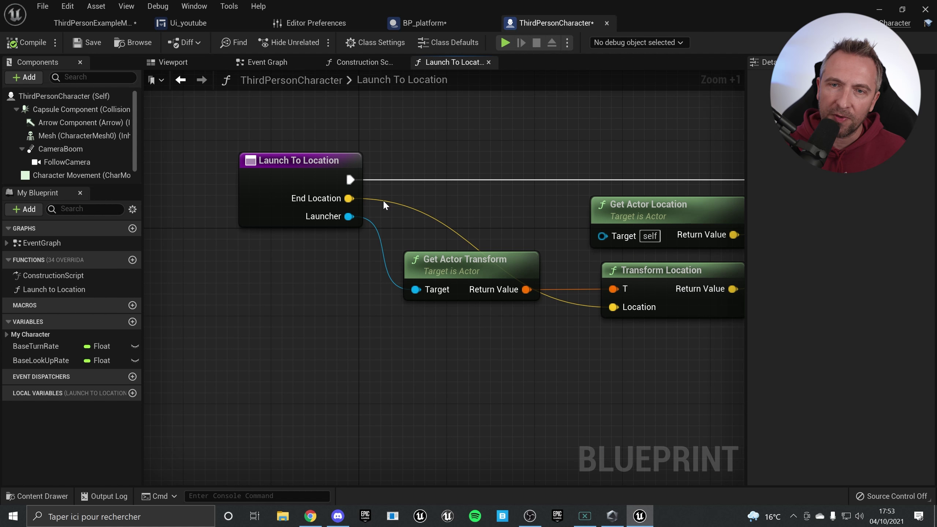
Disconnect the entry node's End Location output from Transform Location and promote it to a local variable.
scroll(369, 203, "up", 4)
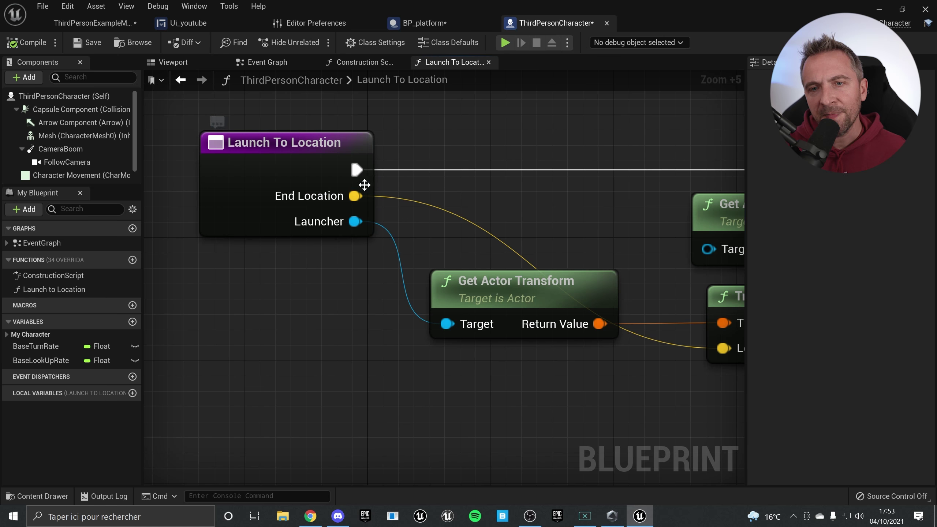
left_click_drag(353, 195, 467, 207)
left_click(413, 196)
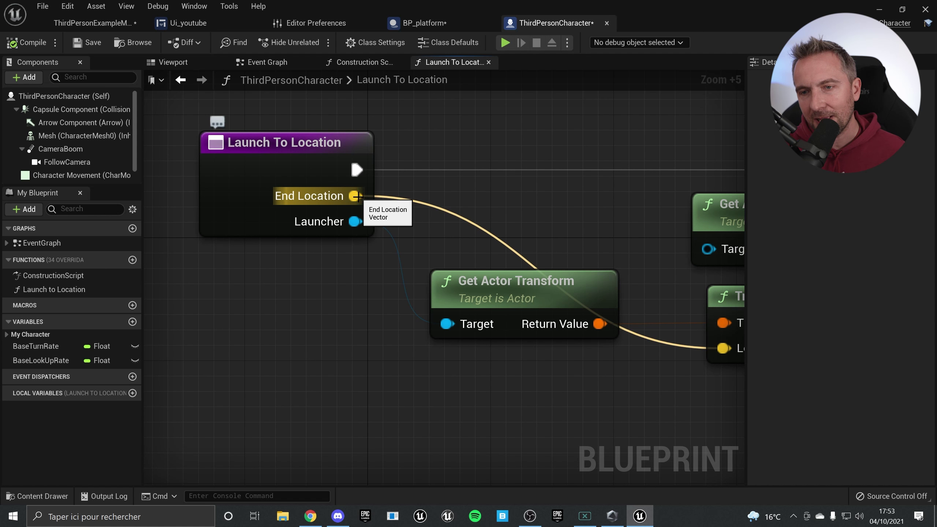
scroll(470, 182, "down", 3)
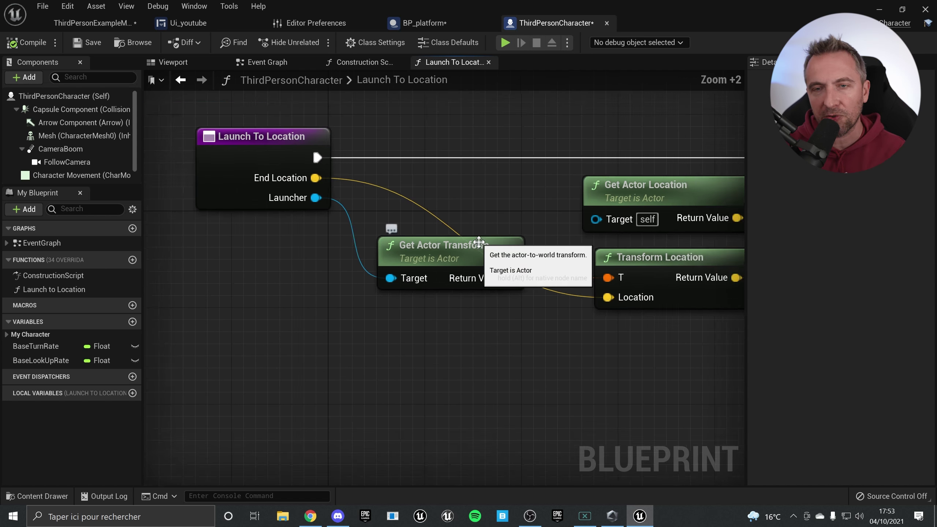
scroll(478, 242, "down", 1)
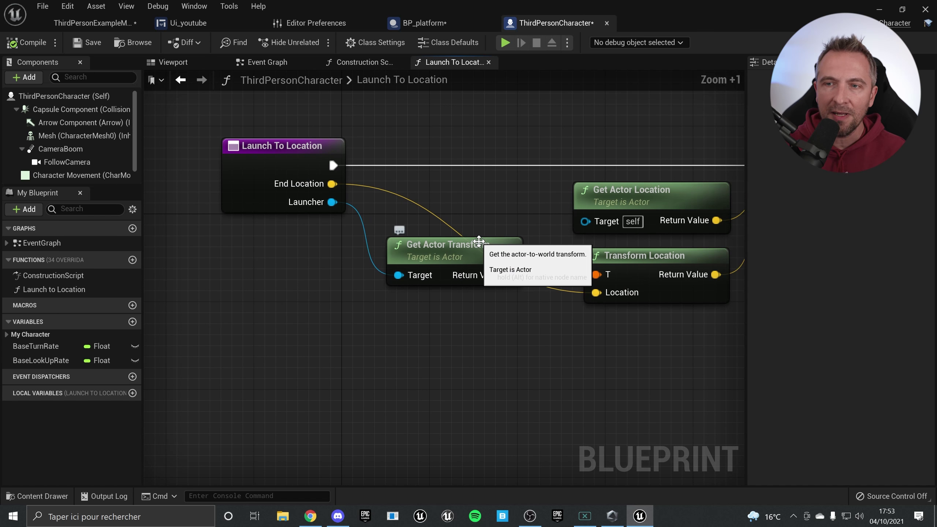
left_click(331, 184, "alt")
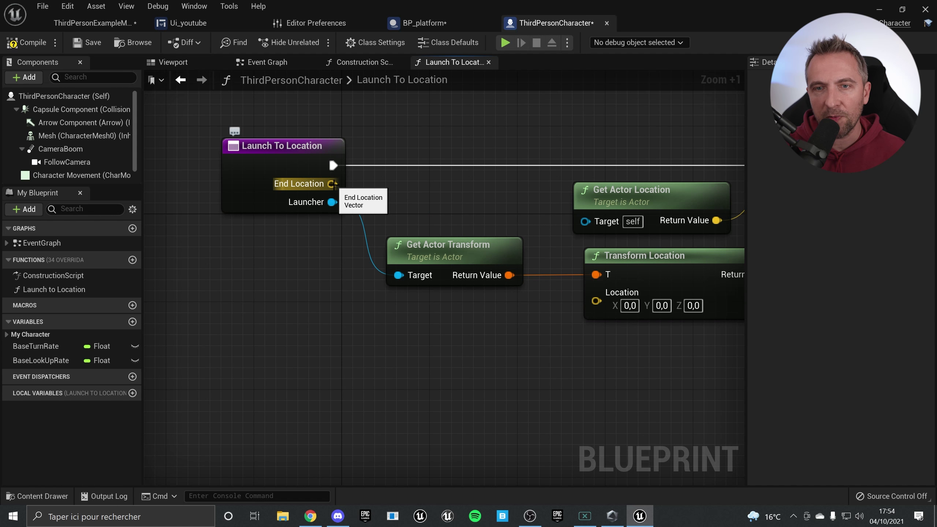
right_click(332, 183)
left_click(385, 222)
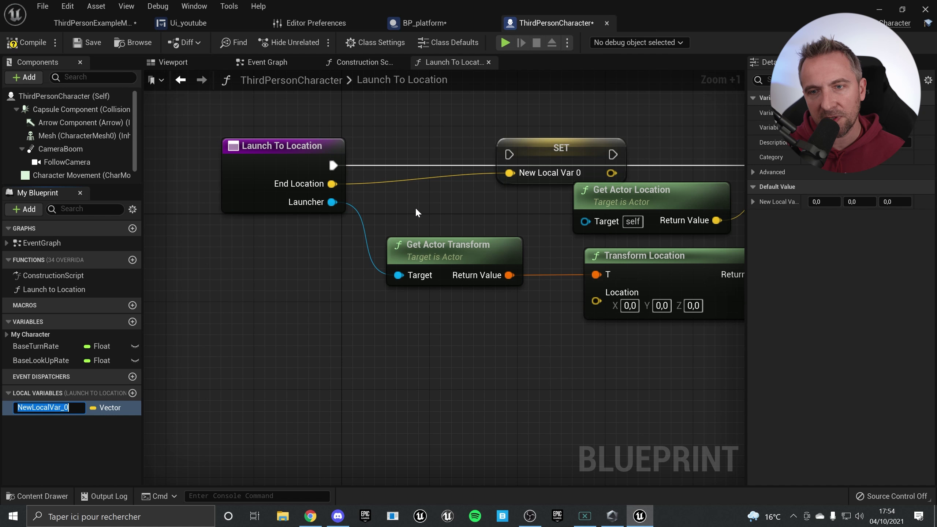
Place the SET node beside the entry node and route the execution through it to Suggest Projectile Velocity Custom Arc.
left_click_drag(517, 152, 383, 152)
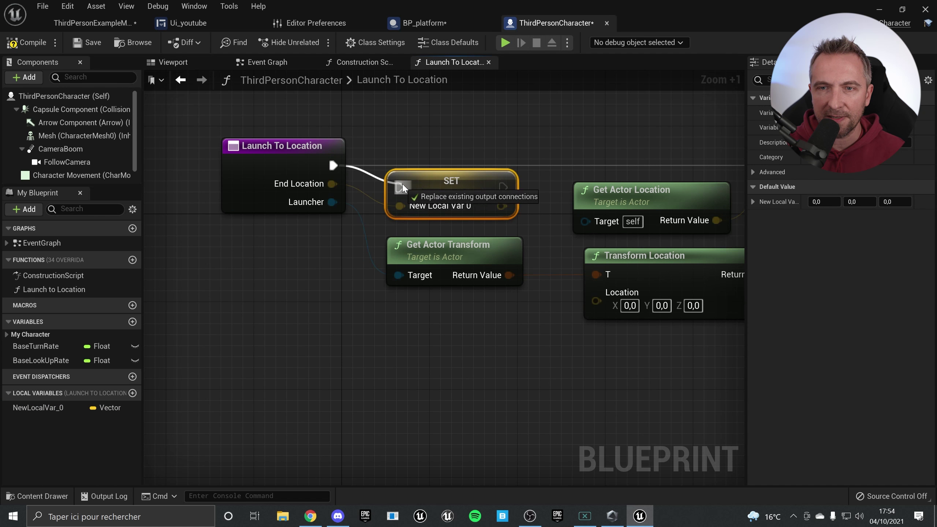
left_click_drag(481, 152, 602, 162)
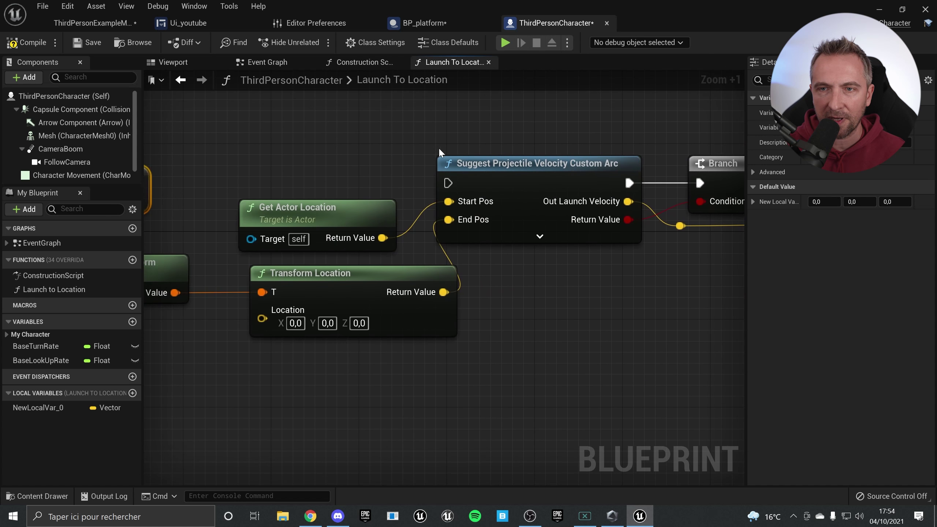
scroll(438, 147, "down", 2)
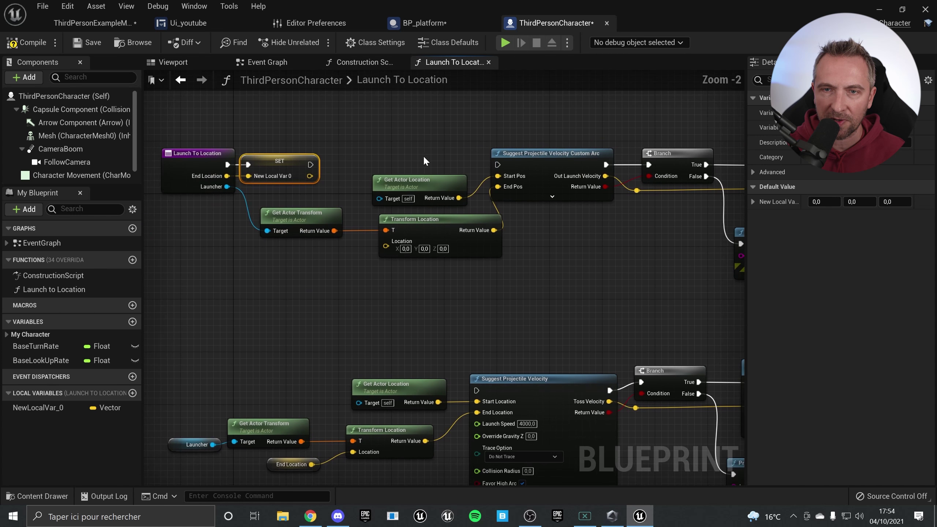
left_click_drag(311, 164, 498, 164)
Place a getter for the New Local Var 0 variable below Transform Location, and delete it again.
right_click_drag(245, 356, 307, 317)
scroll(229, 353, "up", 3, "ctrl")
left_click_drag(47, 408, 583, 205)
right_click_drag(648, 228, 377, 299)
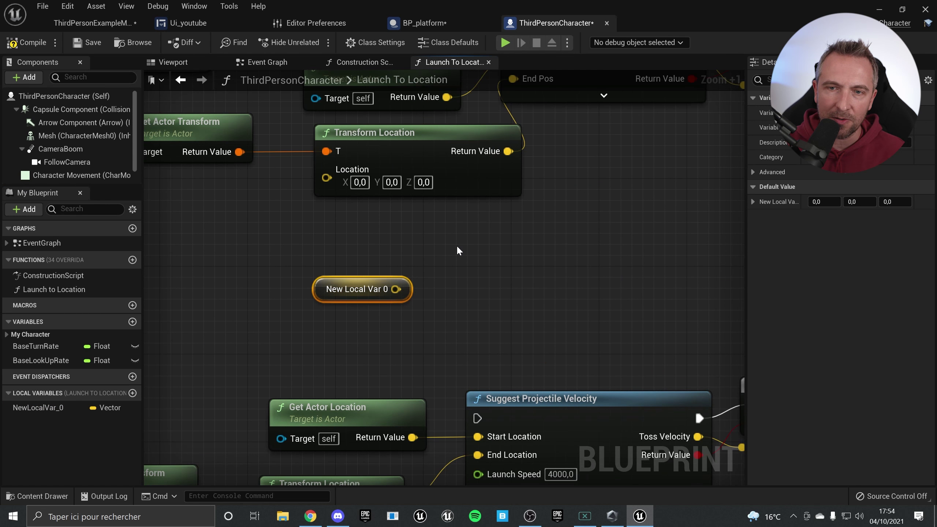
key("Delete")
Delete the SET node and reconnect the entry node's execution output directly to Suggest Projectile Velocity Custom Arc.
right_click_drag(515, 243, 604, 399)
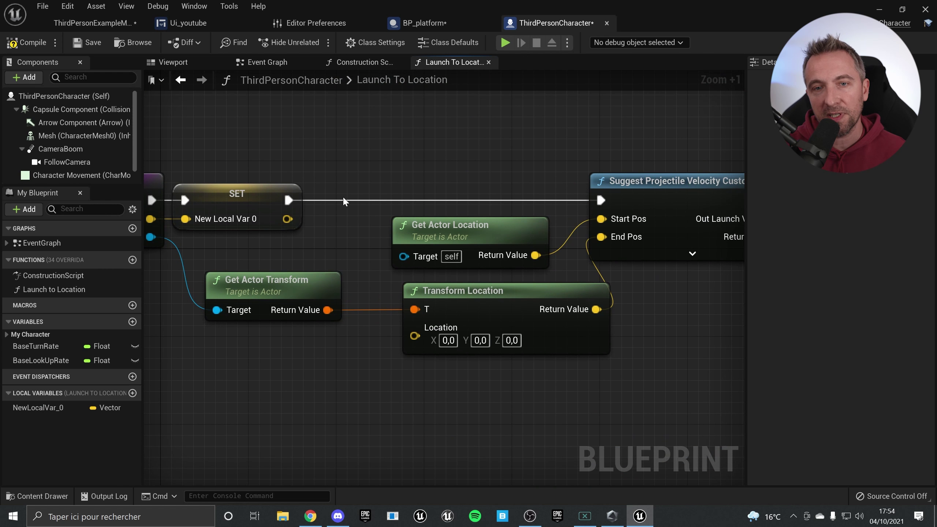
right_click_drag(293, 175, 450, 172)
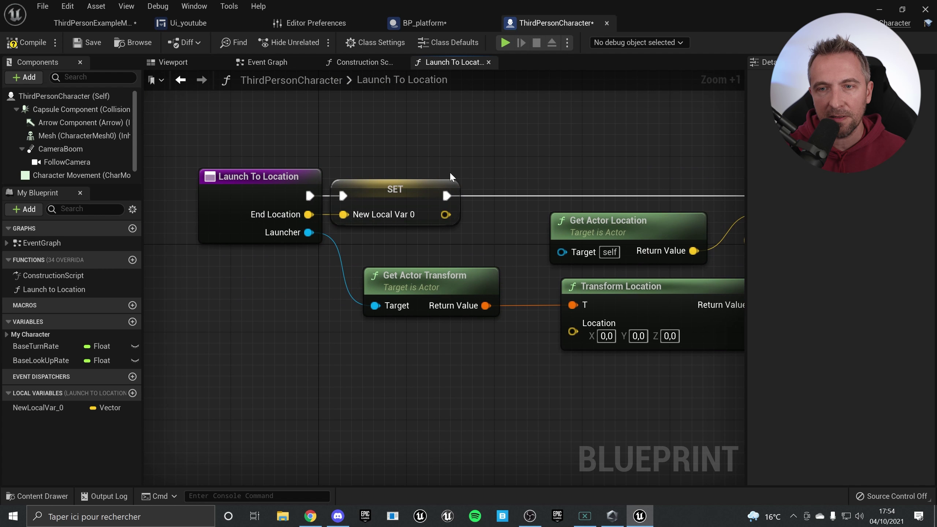
left_click(409, 204)
key("Delete")
right_click_drag(401, 194, 324, 196)
left_click_drag(233, 199, 558, 200)
right_click_drag(270, 232, 545, 195)
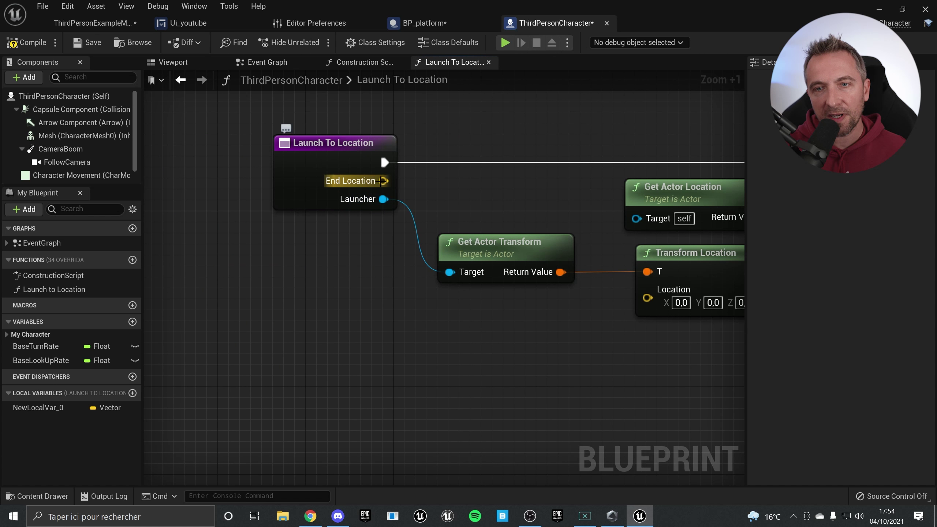
Add a getter node for the Launcher function input and place it below the Launch To Location entry node.
right_click_drag(419, 177, 421, 195)
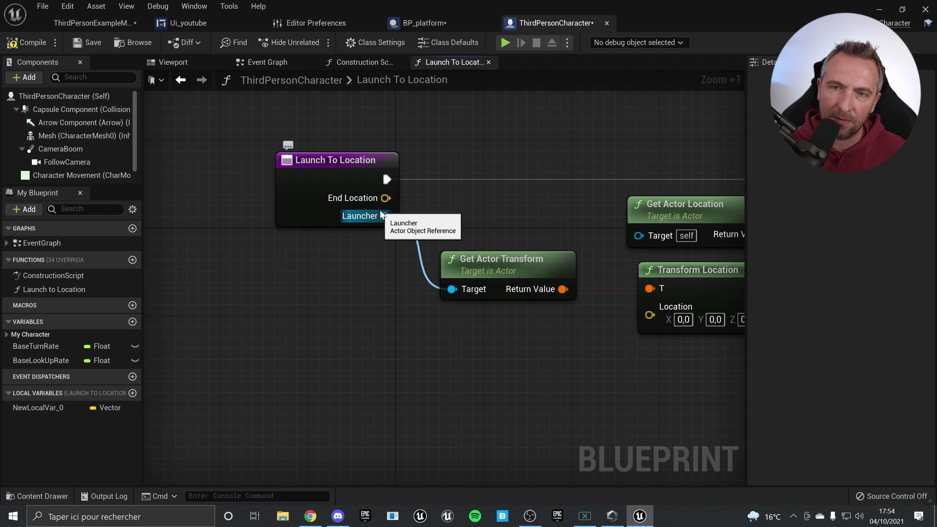
right_click_drag(262, 313, 312, 287)
right_click(312, 286)
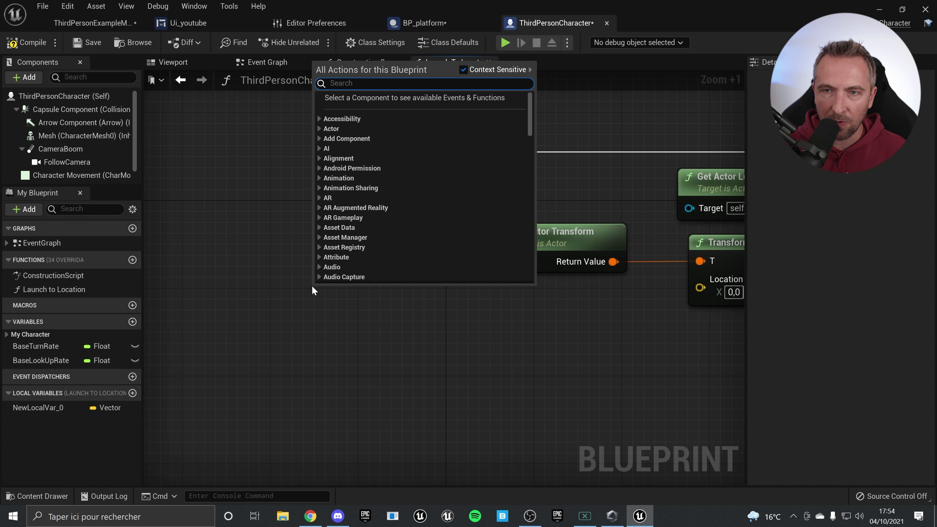
type("lanc")
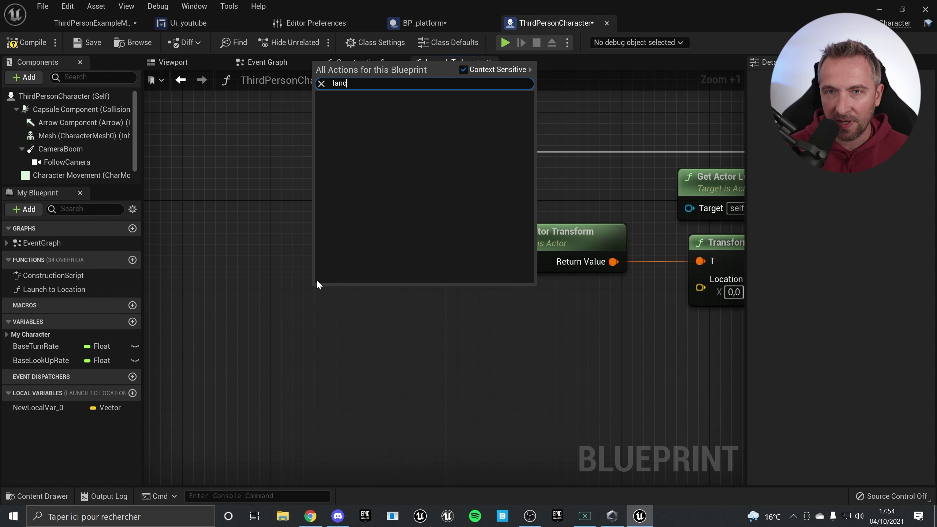
key("BackSpace")
key("BackSpace")
type("uncher")
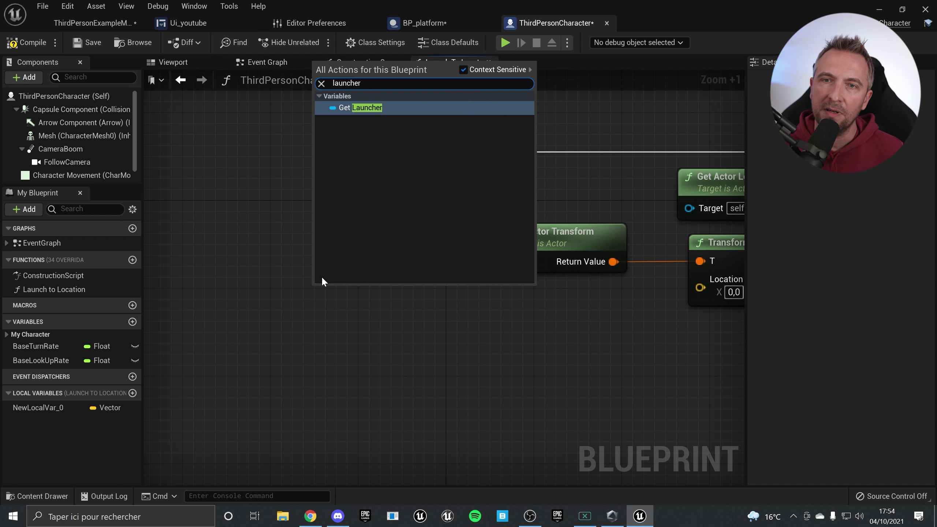
left_click(375, 108)
left_click_drag(323, 310, 333, 300)
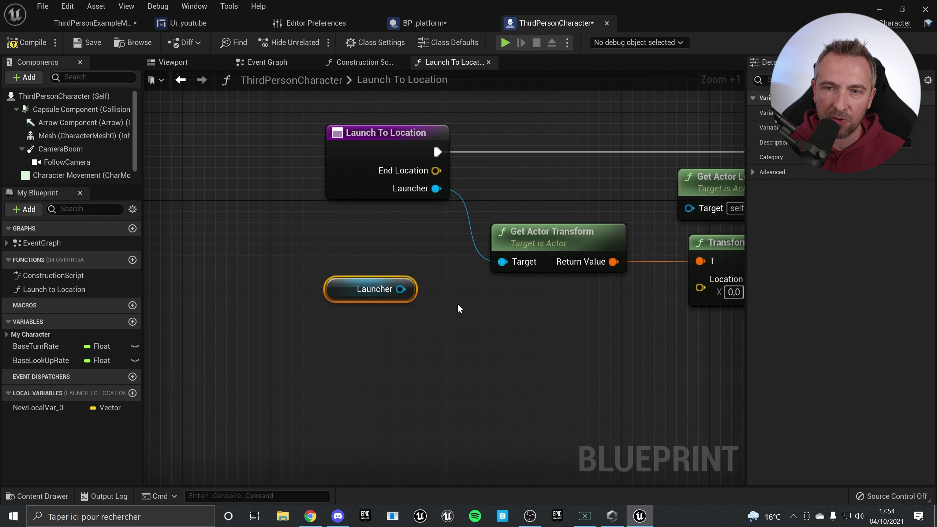
Add a getter node for the End Location function input and line it up directly under the Launcher getter.
left_click(378, 250)
left_click(377, 289)
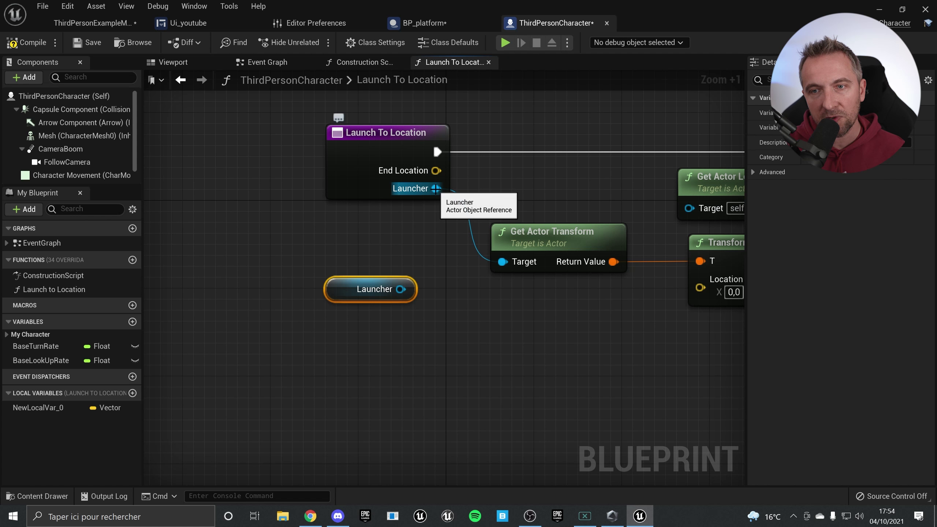
right_click(347, 336)
type("end location")
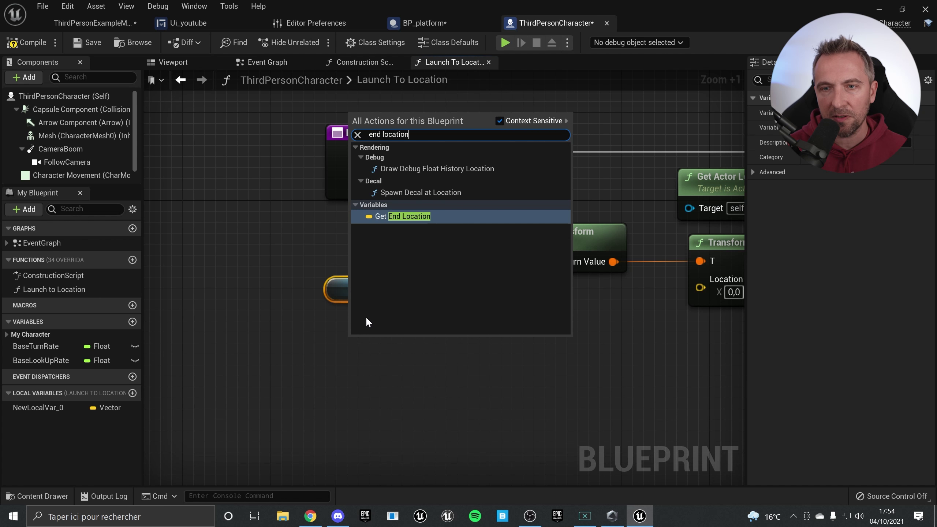
left_click(428, 217)
left_click_drag(356, 336, 334, 313)
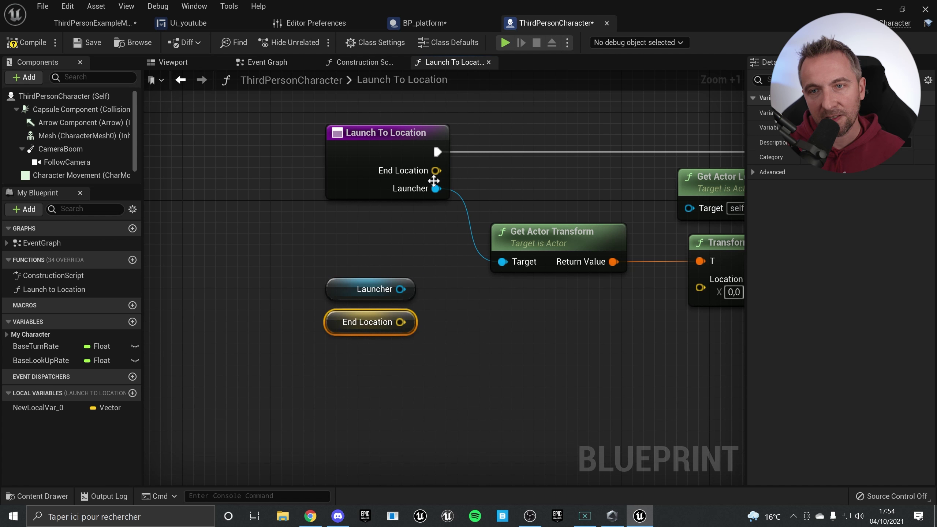
Examine the lower node chain that leads into Suggest Projectile Velocity and its inputs.
right_click_drag(613, 383, 537, 272)
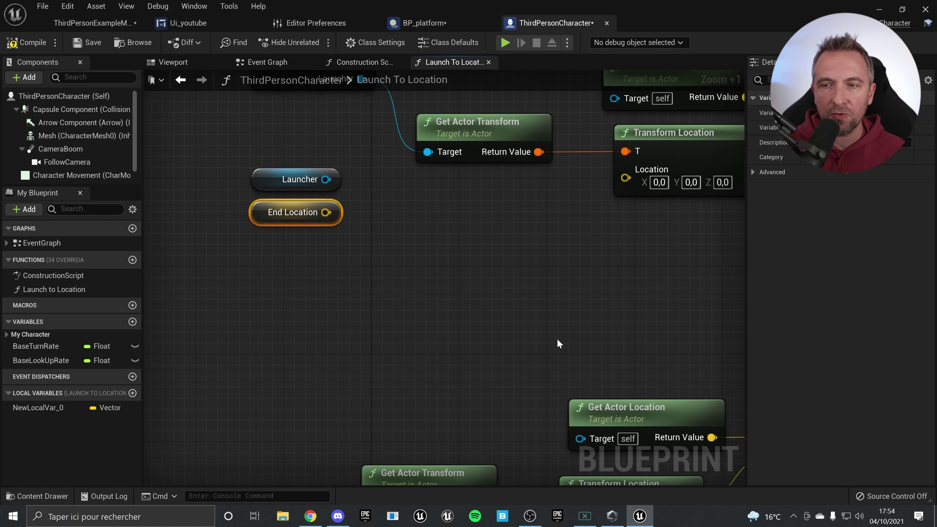
right_click_drag(561, 383, 546, 262)
right_click_drag(454, 235, 428, 157)
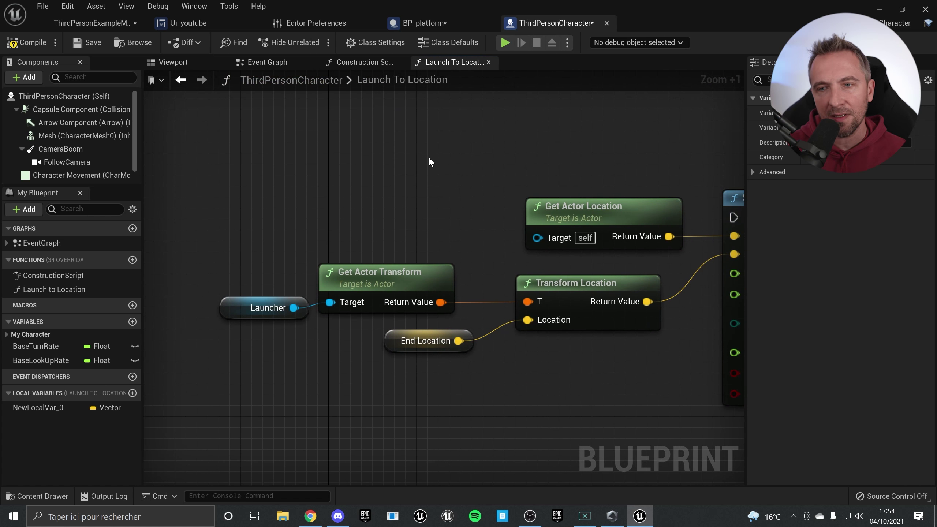
right_click_drag(498, 146, 323, 215)
scroll(323, 215, "down", 2)
right_click_drag(540, 233, 417, 219)
left_click_drag(362, 188, 523, 335)
right_click_drag(311, 270, 521, 246)
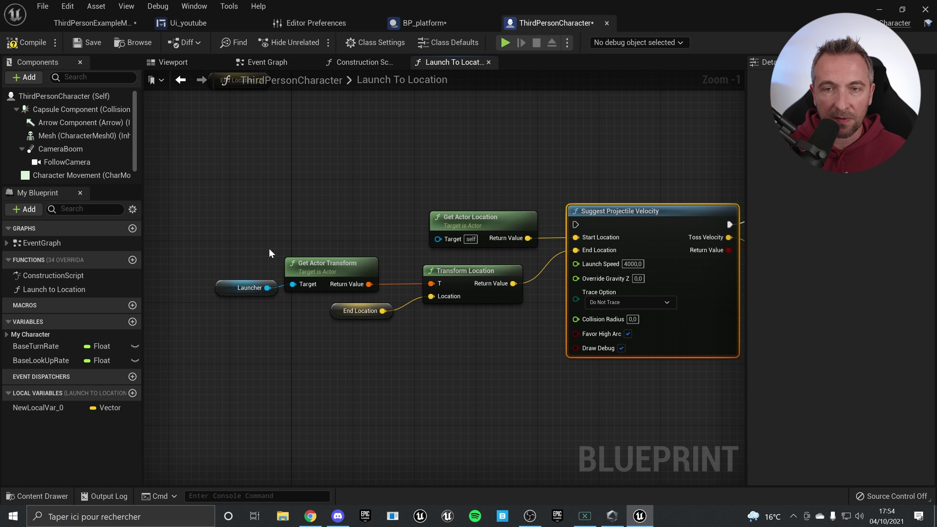
Compare the Launcher and End Location getters wired in the lower chain with the entry node's direct outputs above.
scroll(270, 253, "up", 3)
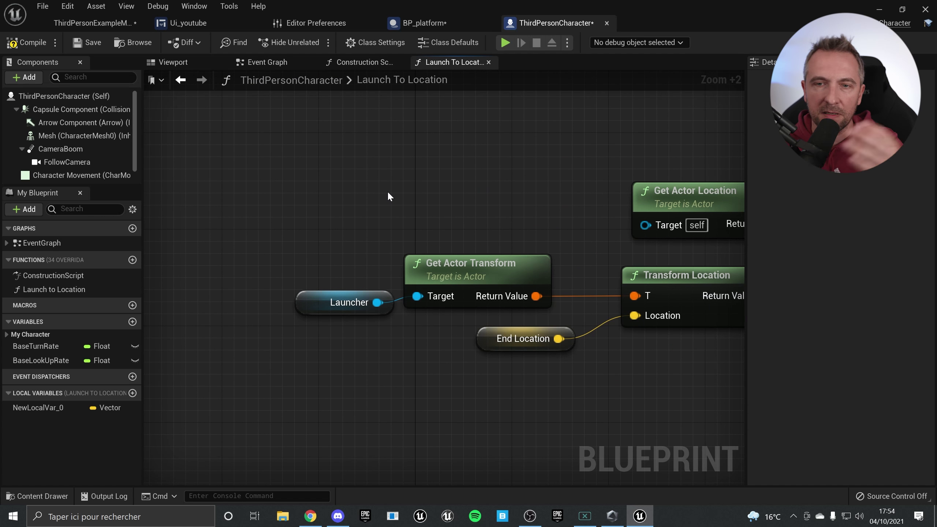
right_click_drag(443, 213, 393, 199)
left_click_drag(257, 200, 297, 348)
left_click(503, 328)
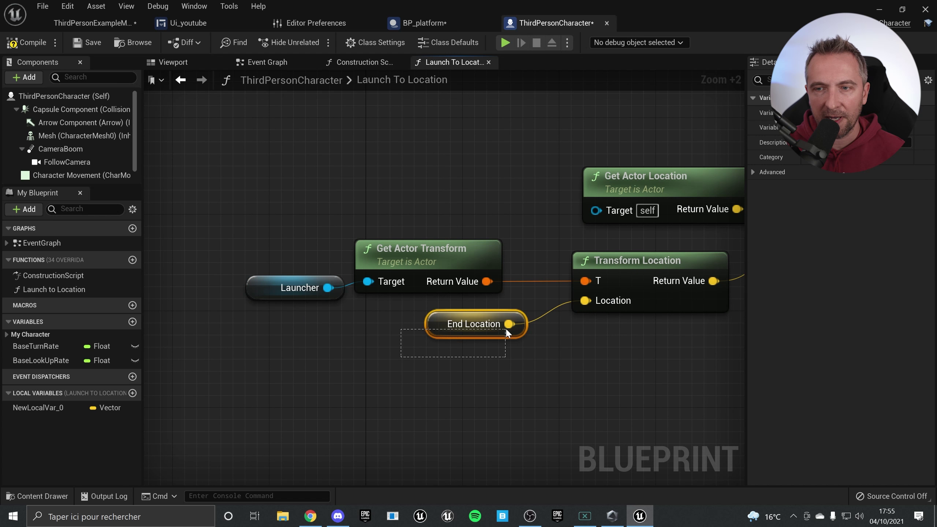
scroll(515, 308, "down", 3)
right_click_drag(521, 200, 491, 371)
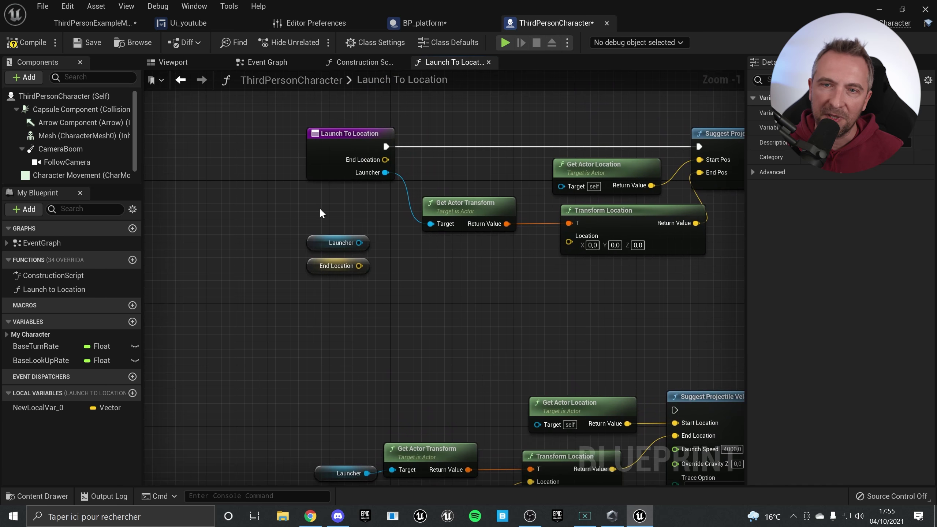
right_click_drag(319, 208, 329, 266)
scroll(402, 215, "up", 4)
left_click_drag(385, 218, 372, 404)
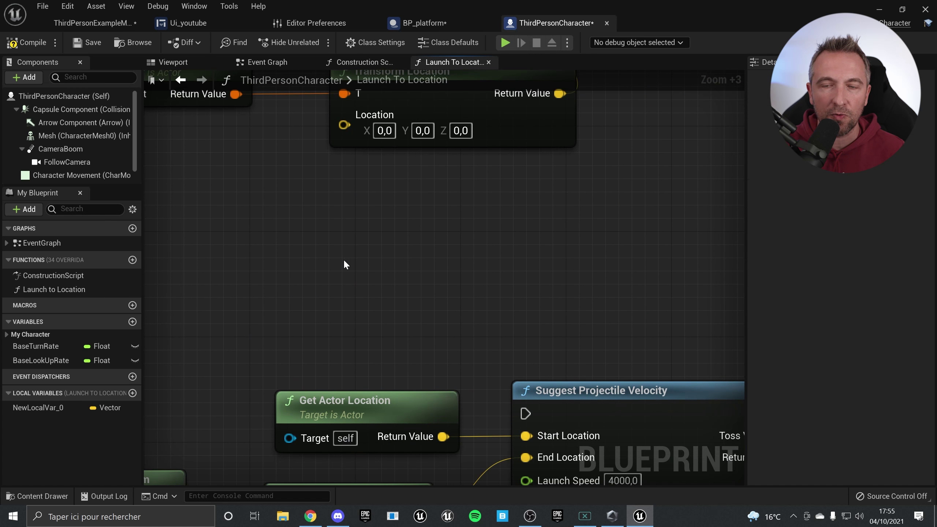